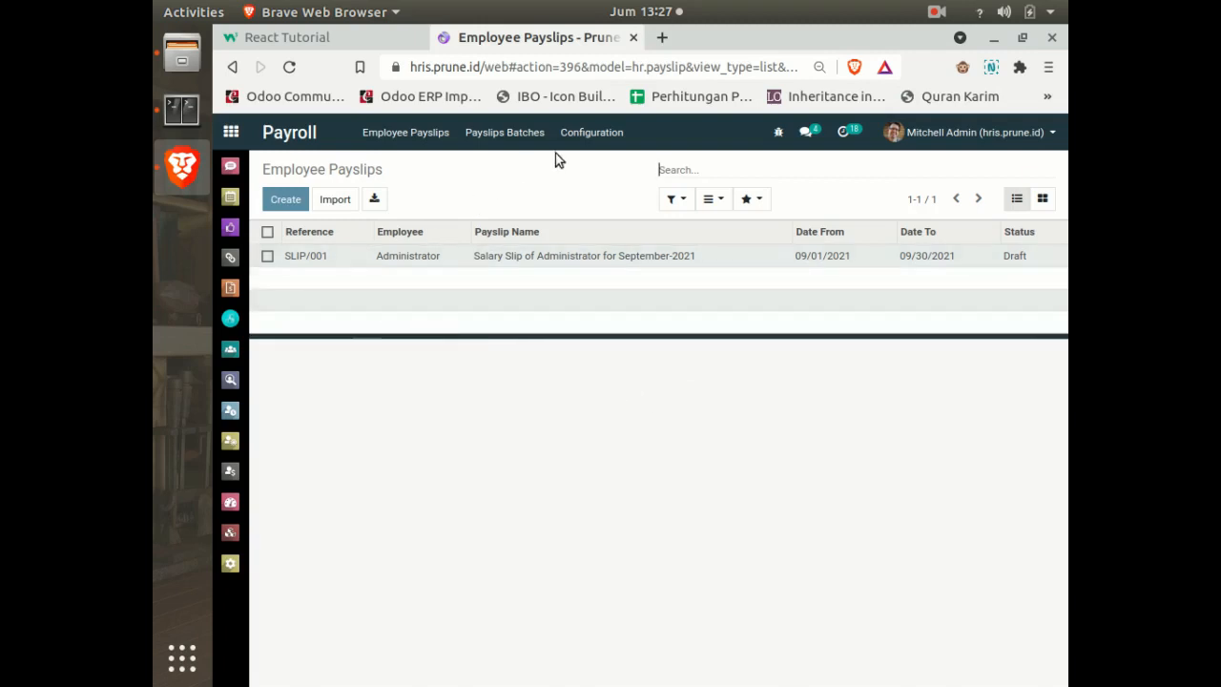
Step: Open the PEGAWAI TETAP salary structure and review all its salary rules, from Basic Salary down to PPh21 Masa
click(586, 138)
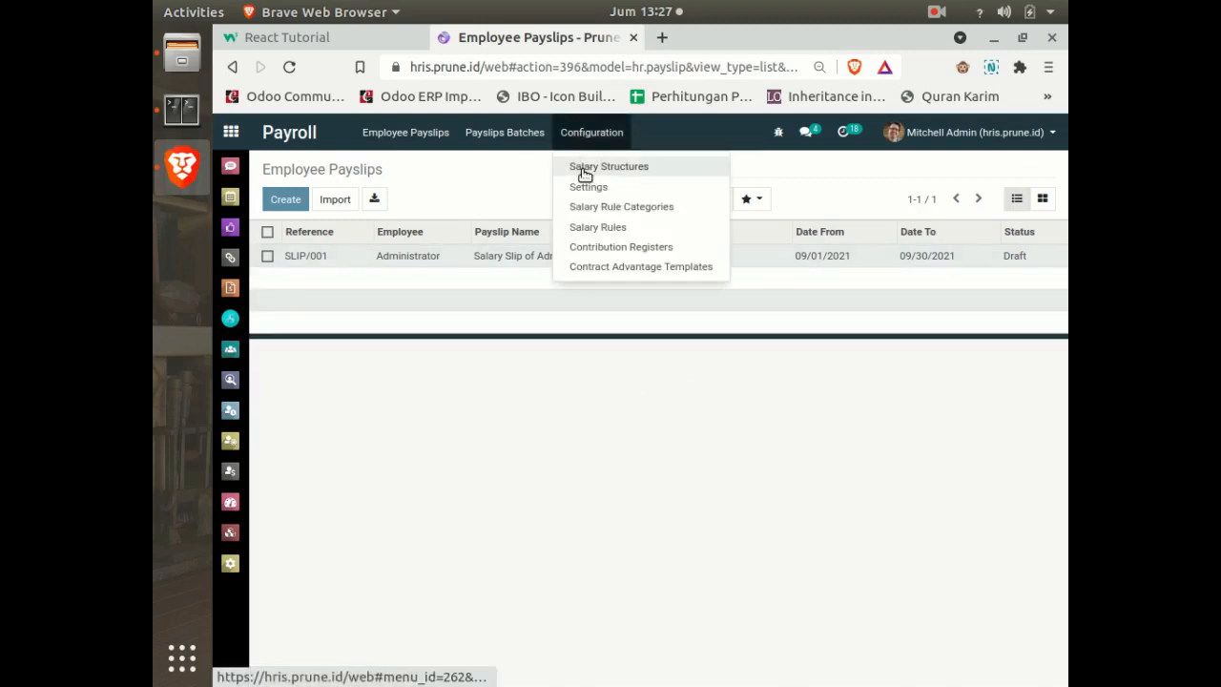
click(581, 168)
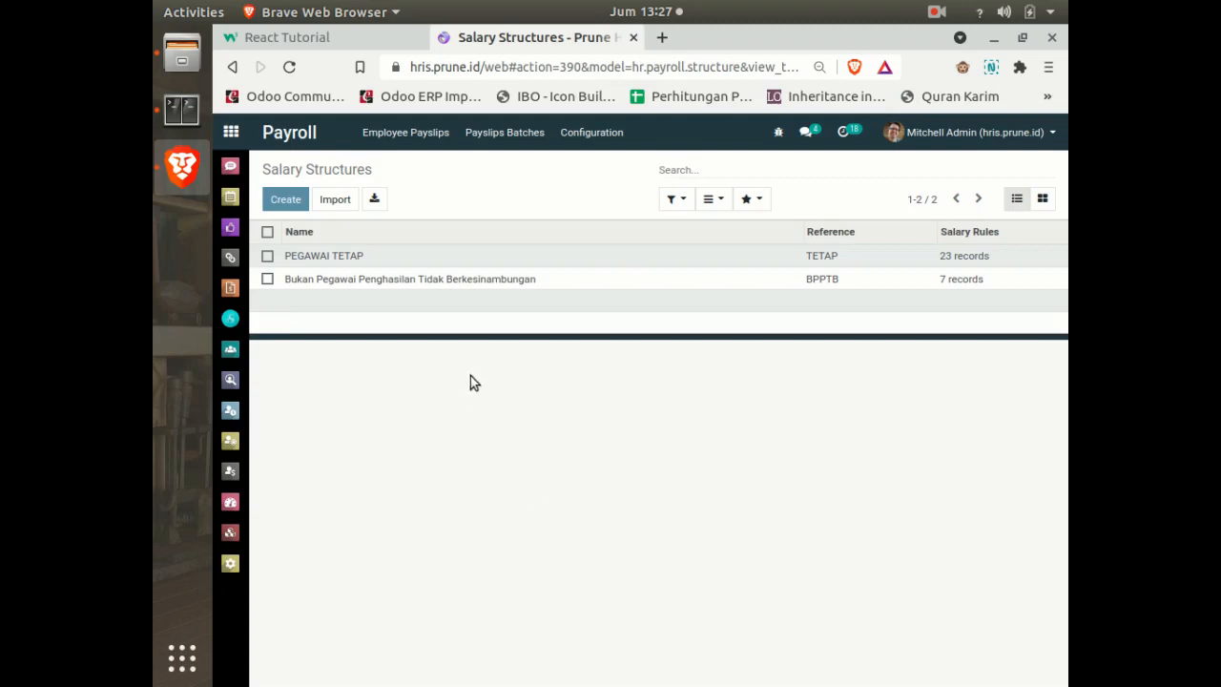
click(297, 256)
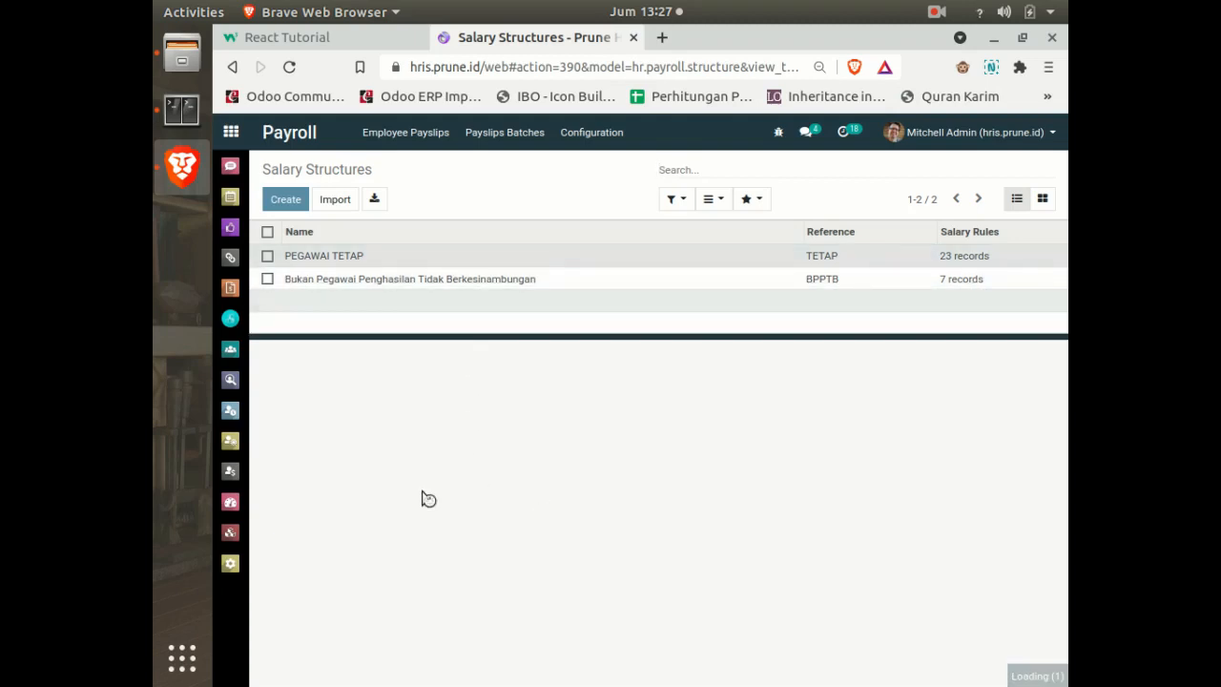
scroll(512, 428, down, 2)
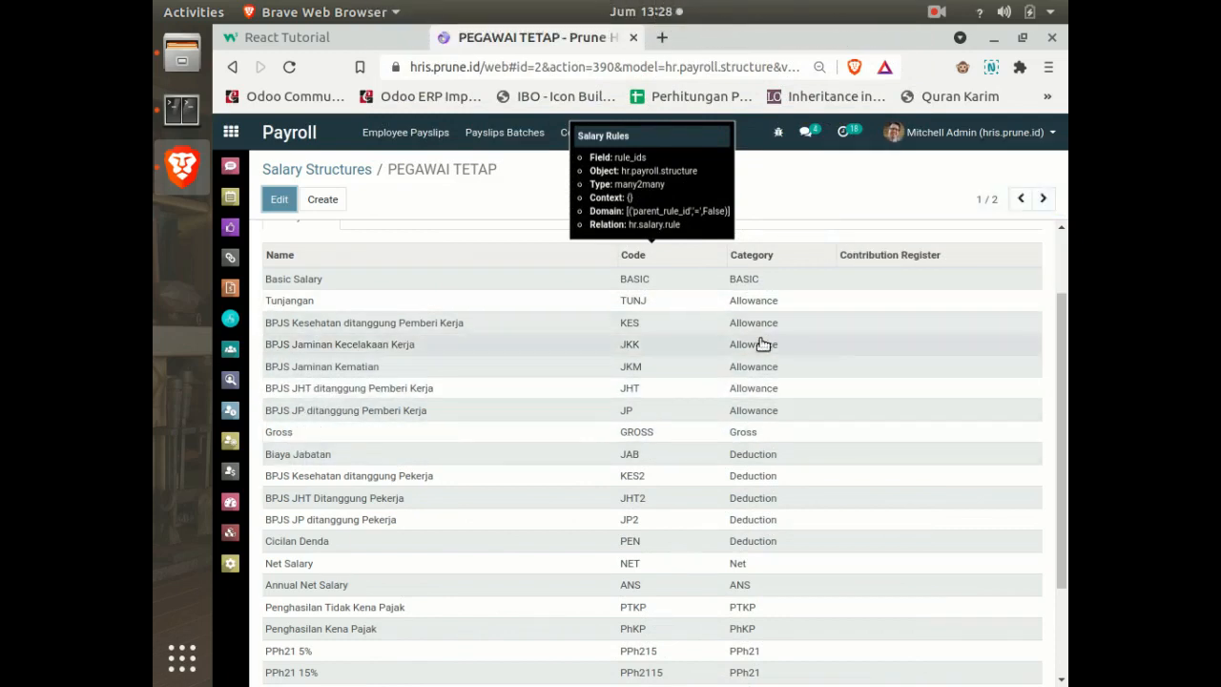
scroll(329, 463, down, 1)
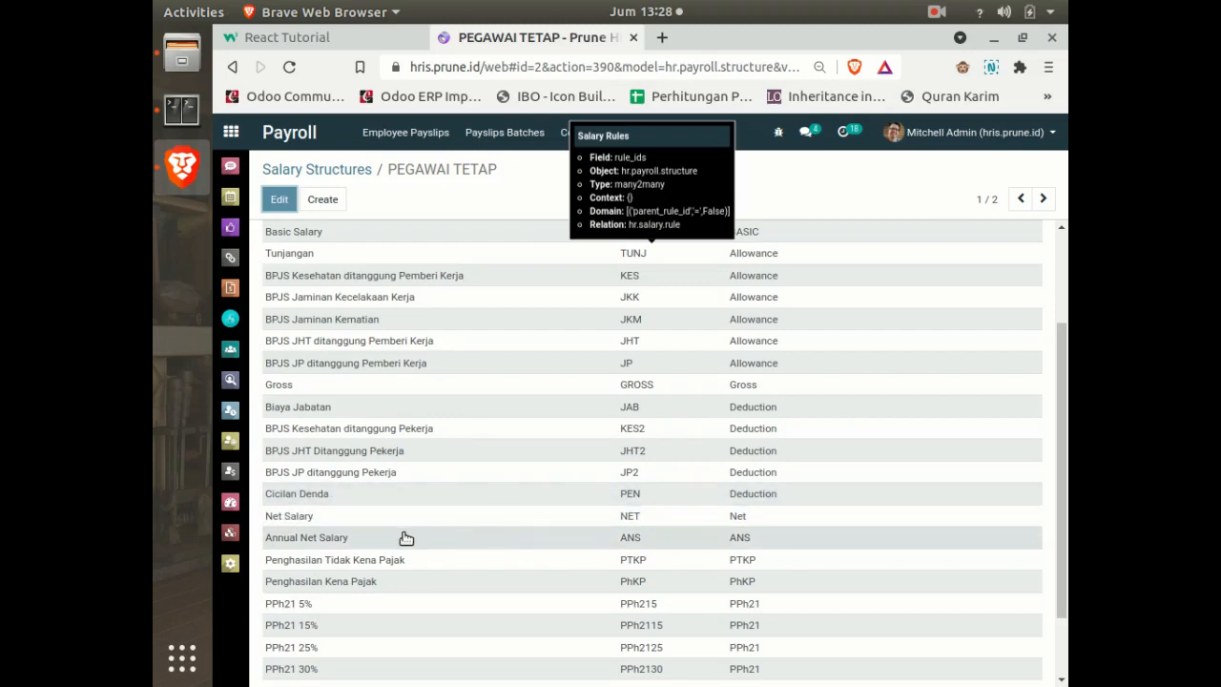
scroll(404, 537, down, 1)
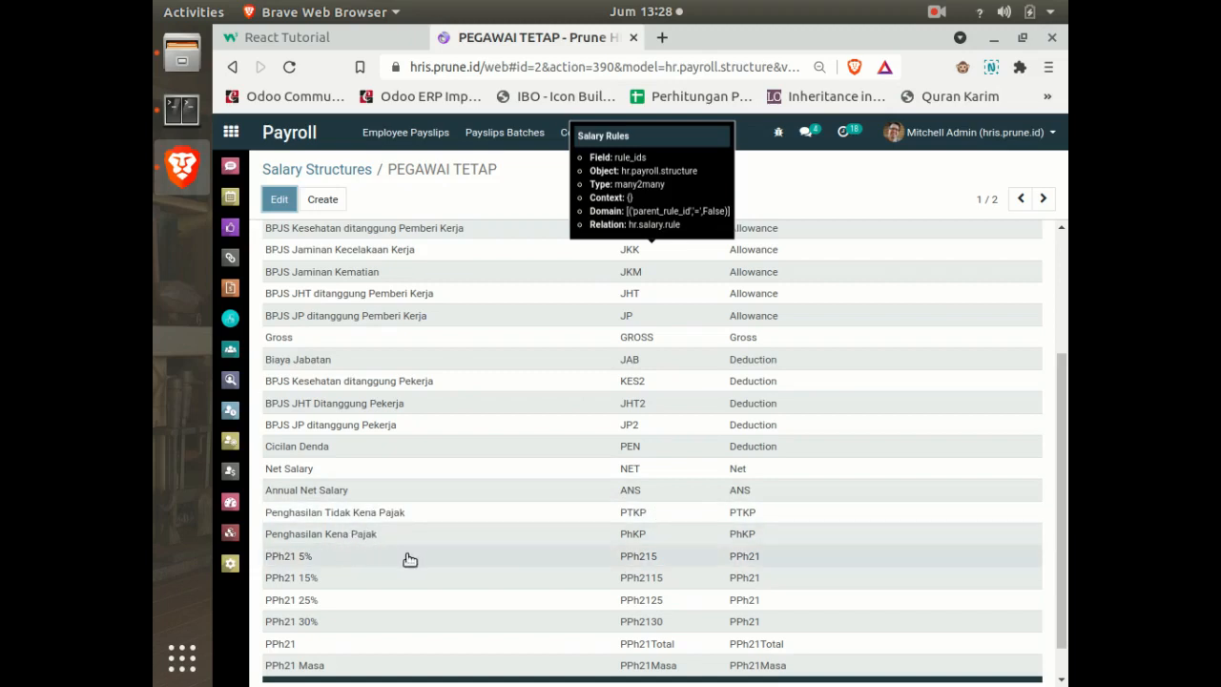
scroll(409, 559, down, 1)
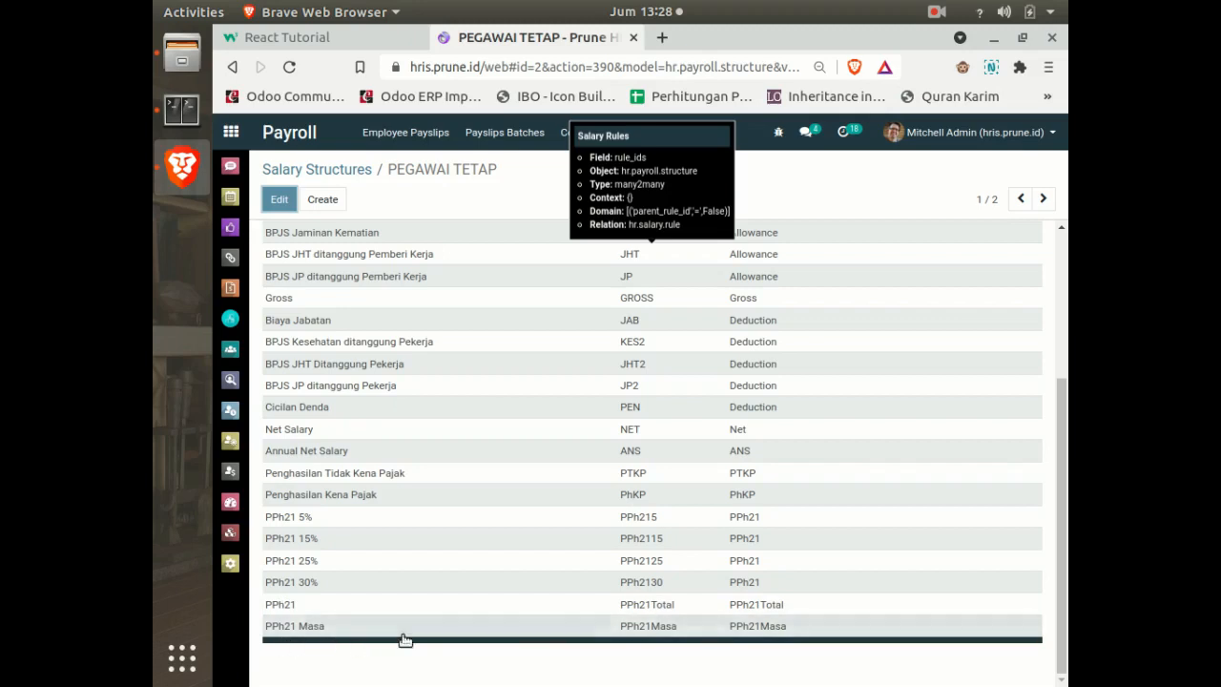
Step: Open the Bukan Pegawai Penghasilan Tidak Berkesinambungan salary structure, review its salary rules, and return to the structure list
click(316, 169)
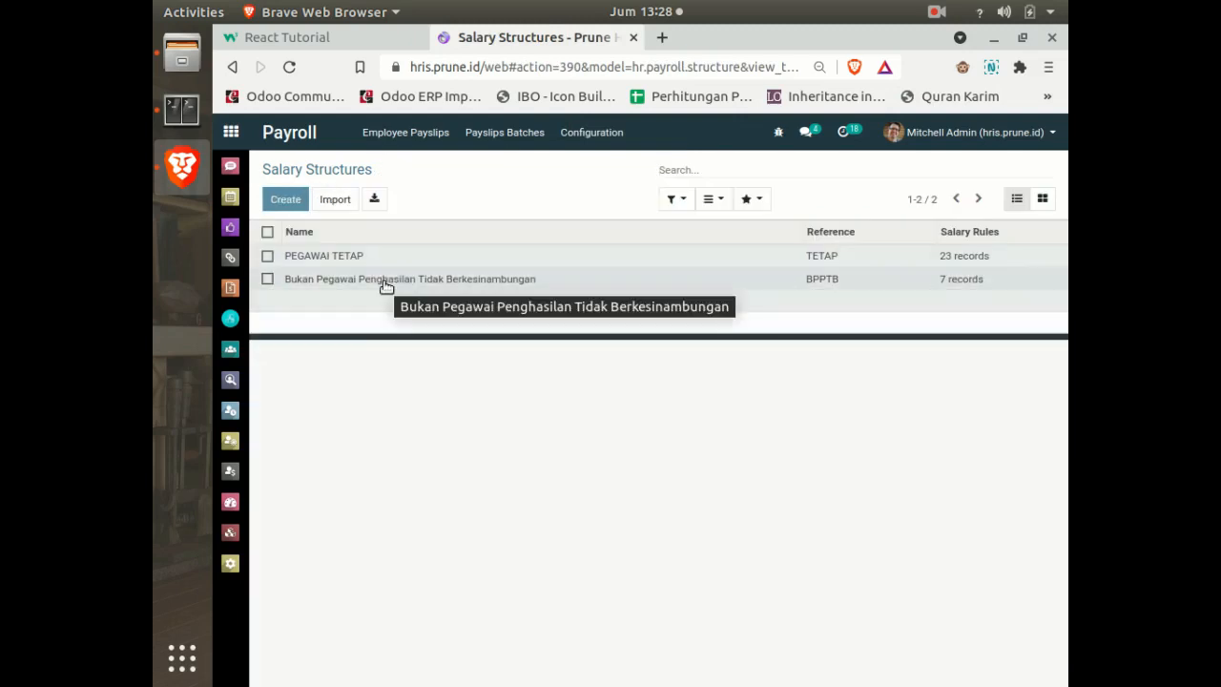
click(386, 282)
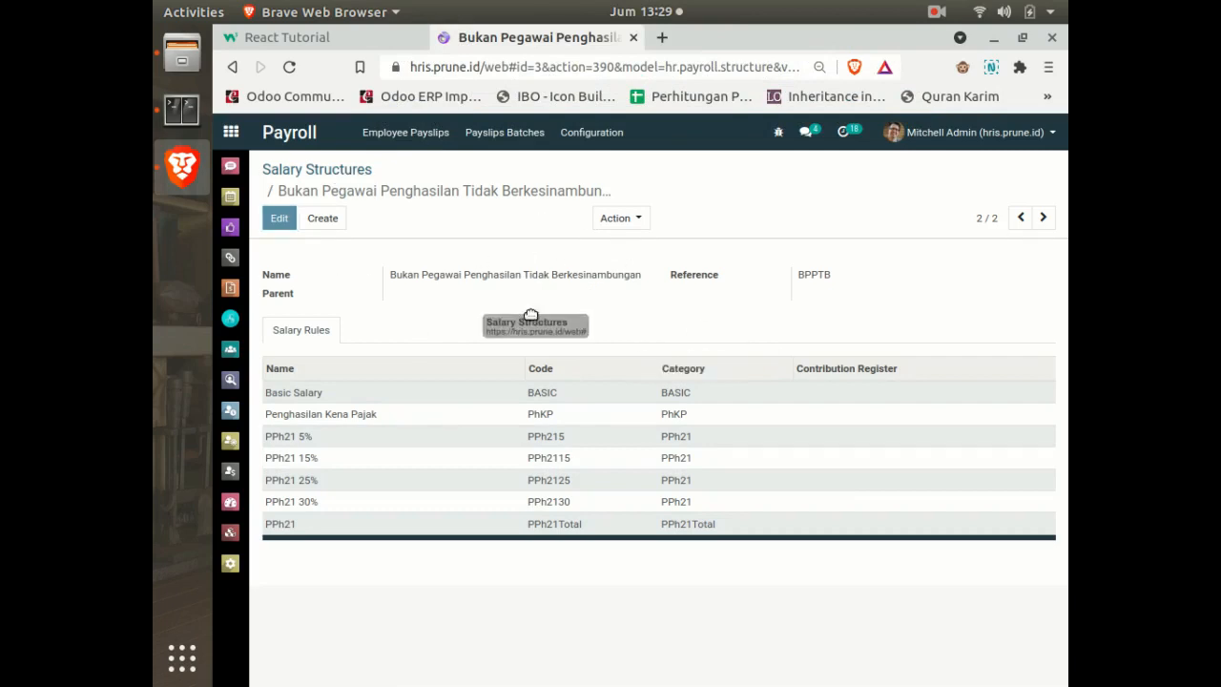
click(347, 181)
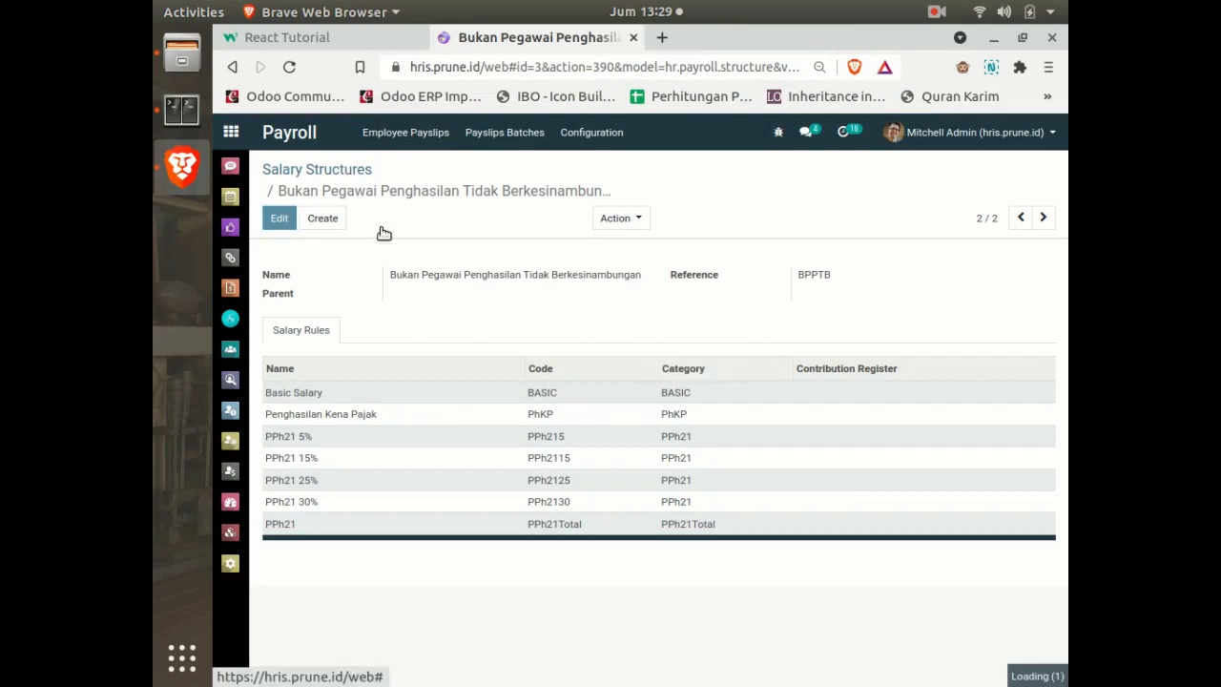
Step: Open the contract linked to the Administrator's September-2021 payslip and view its salary information
click(393, 135)
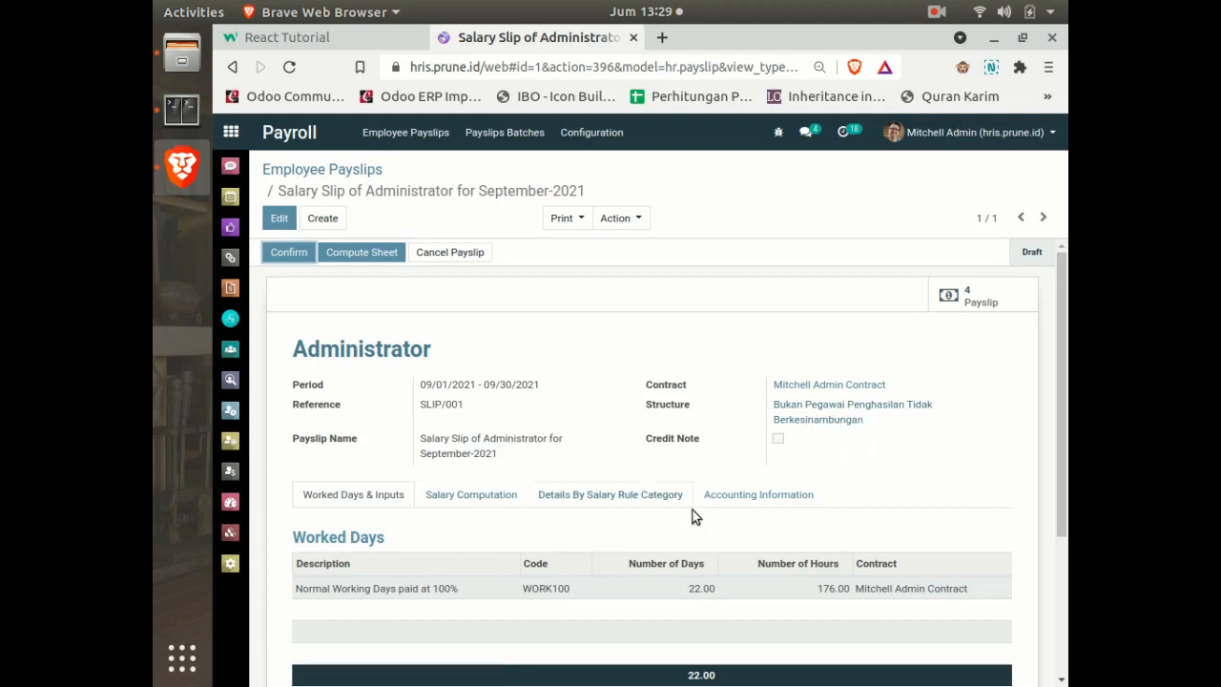
click(835, 387)
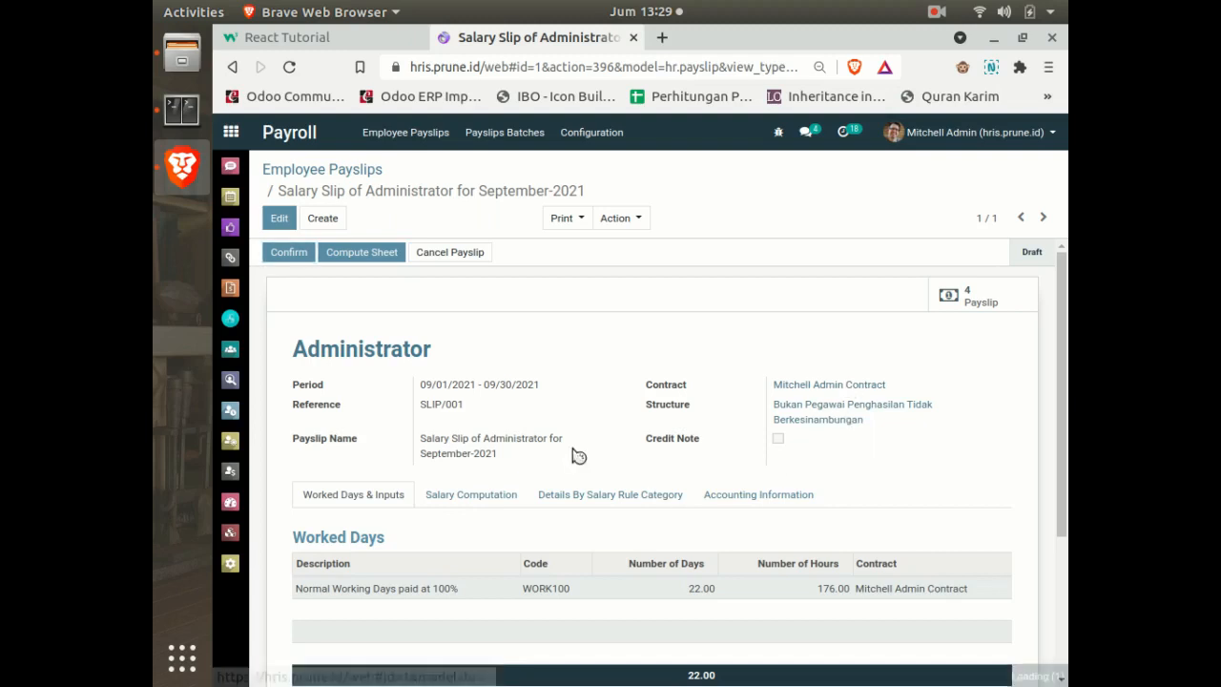
scroll(507, 486, down, 1)
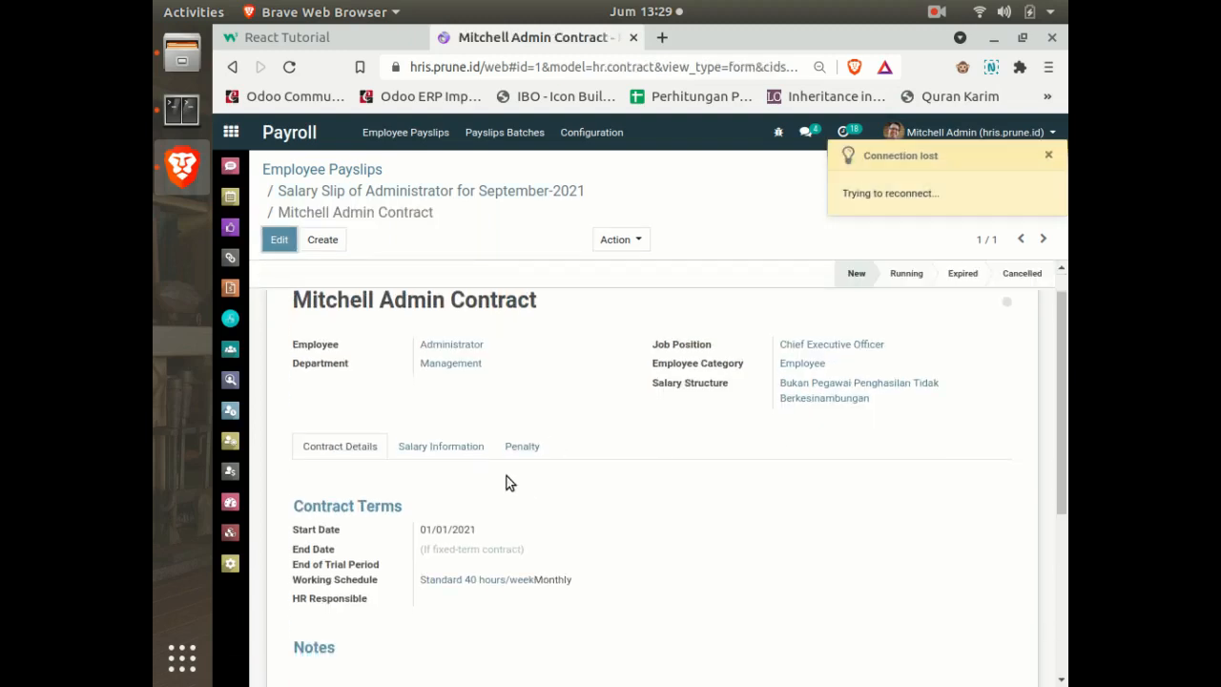
click(444, 432)
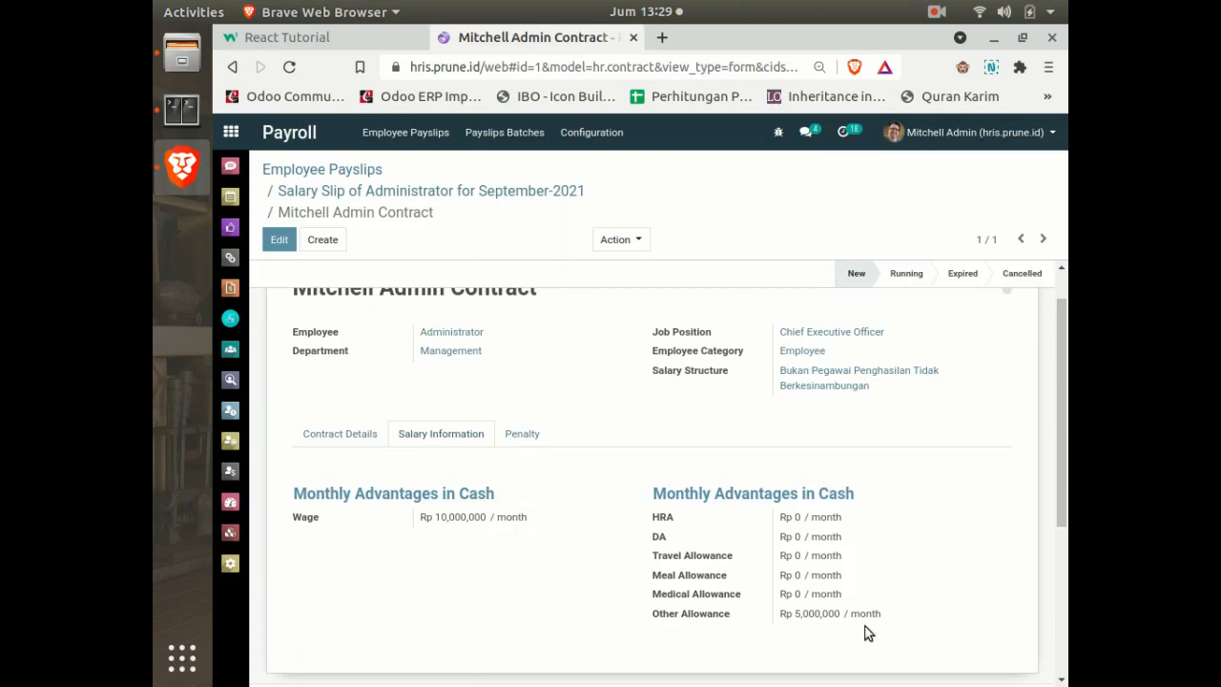
Step: Return to the Administrator's September-2021 payslip and examine its salary computation lines
click(343, 172)
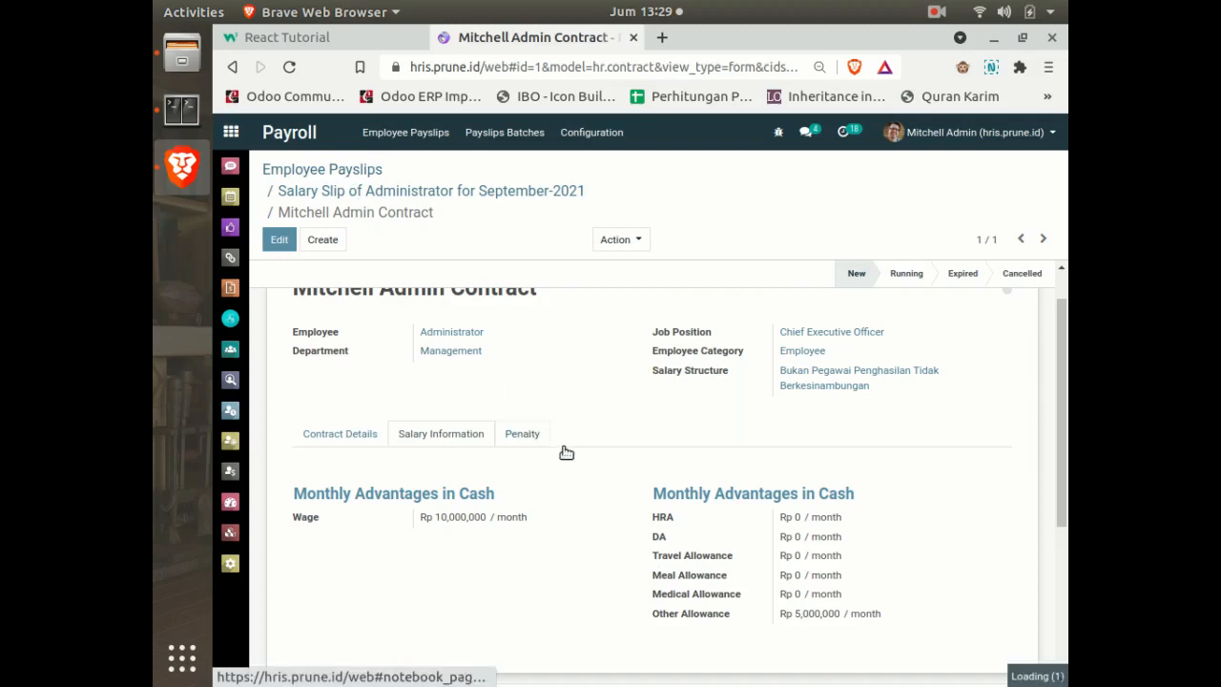
click(462, 259)
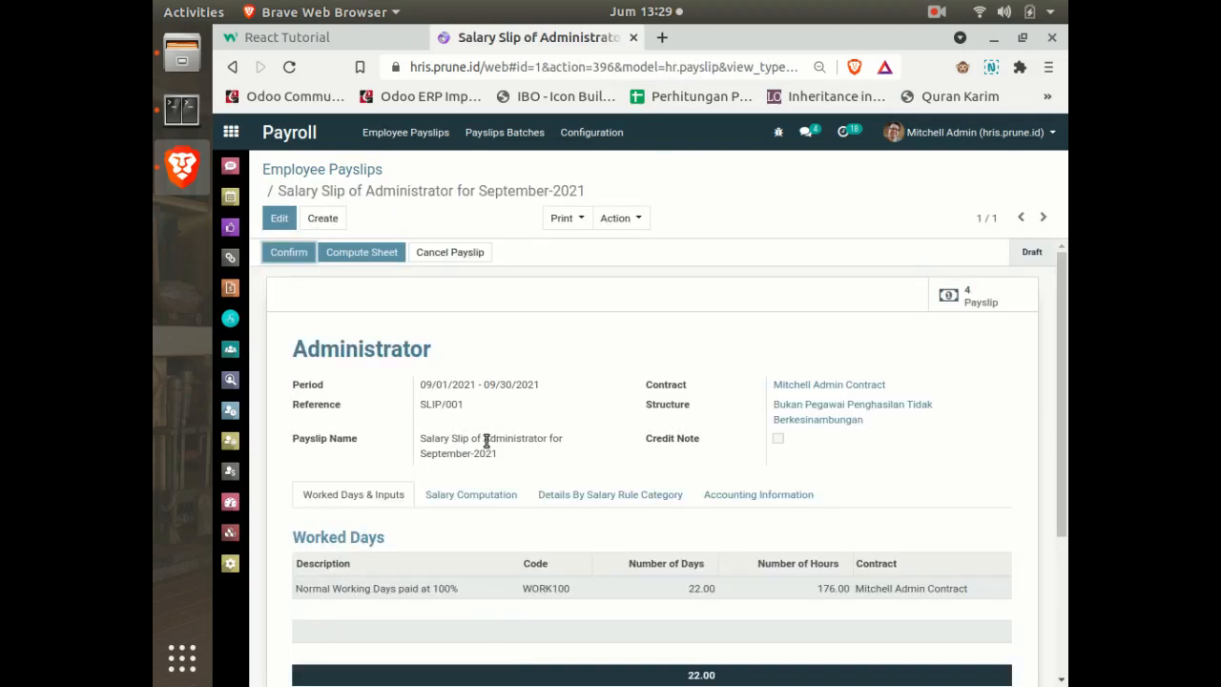
scroll(614, 589, down, 1)
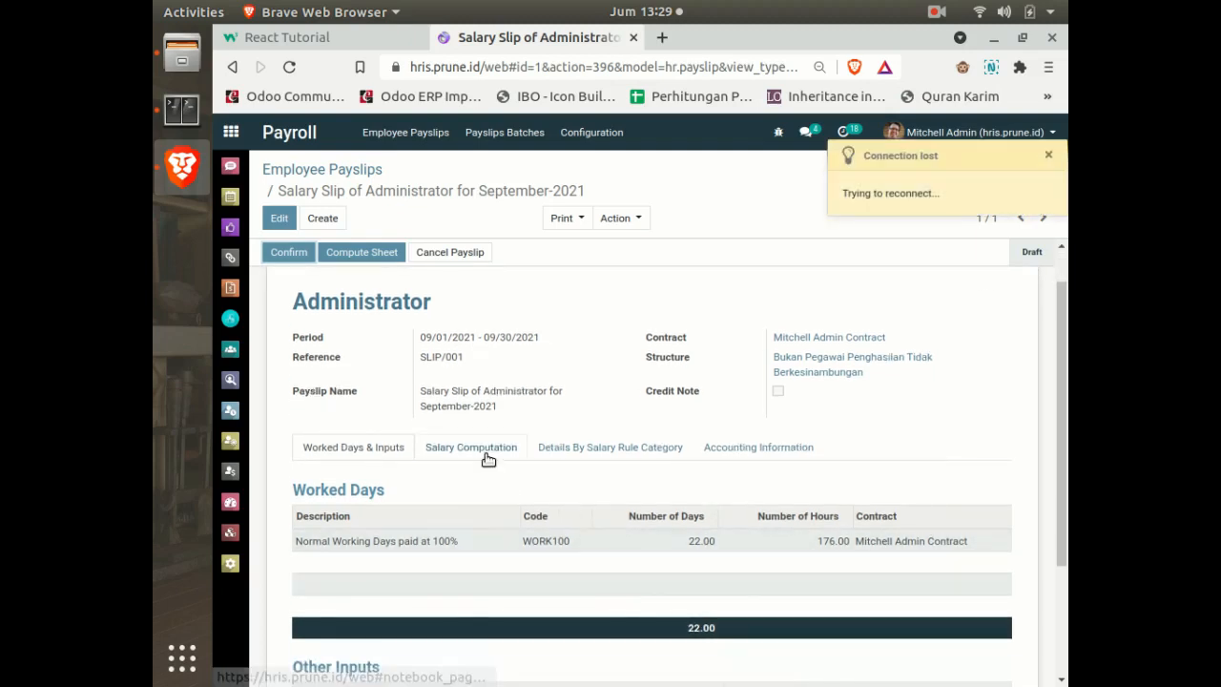
click(487, 459)
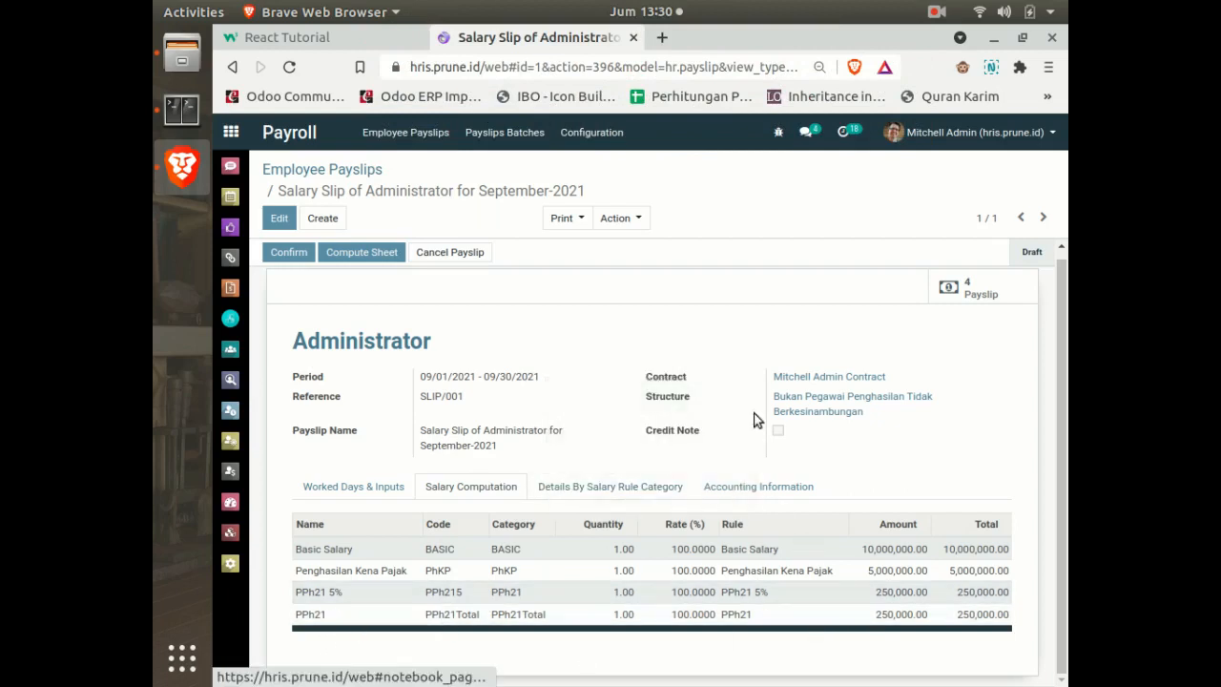
Step: Set the monthly wage in the payslip's linked contract to Rp 1,000,000,000 and save the contract
click(784, 380)
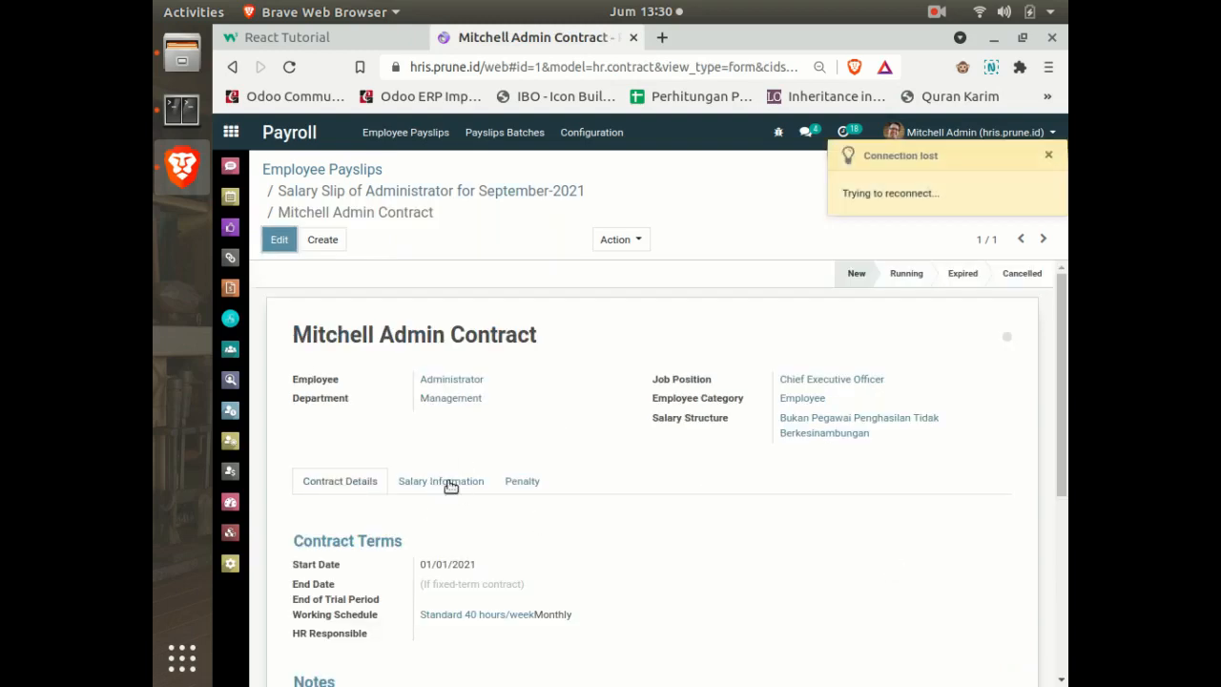
click(439, 484)
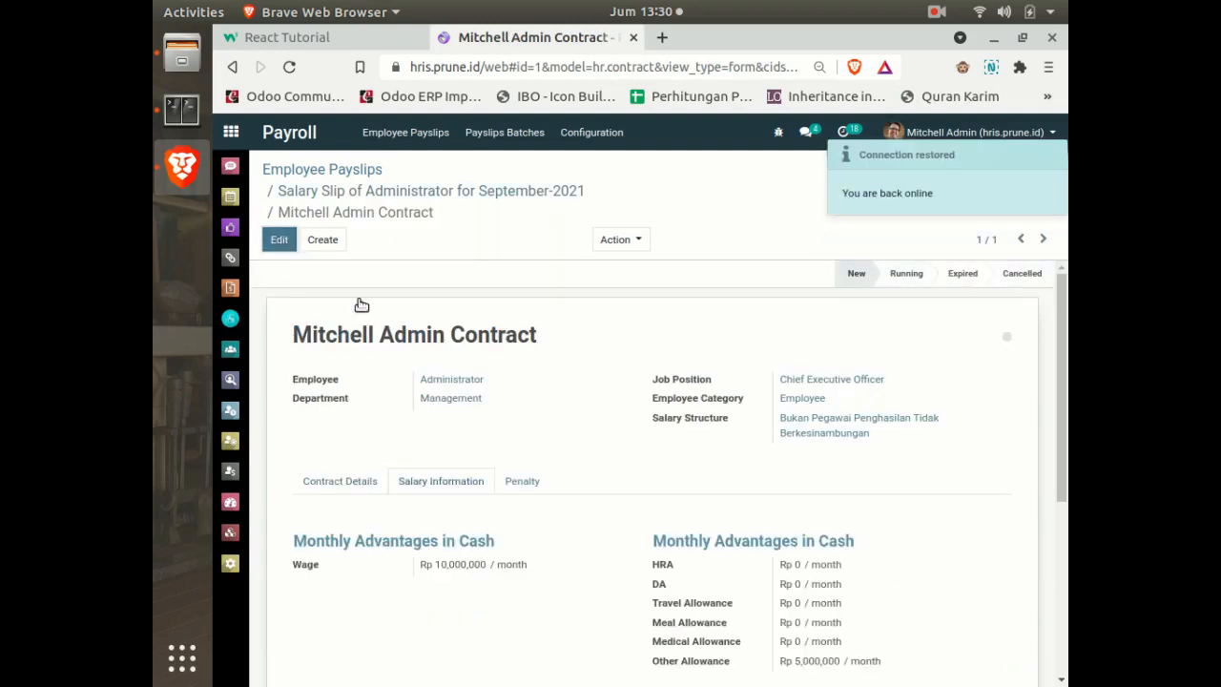
click(503, 589)
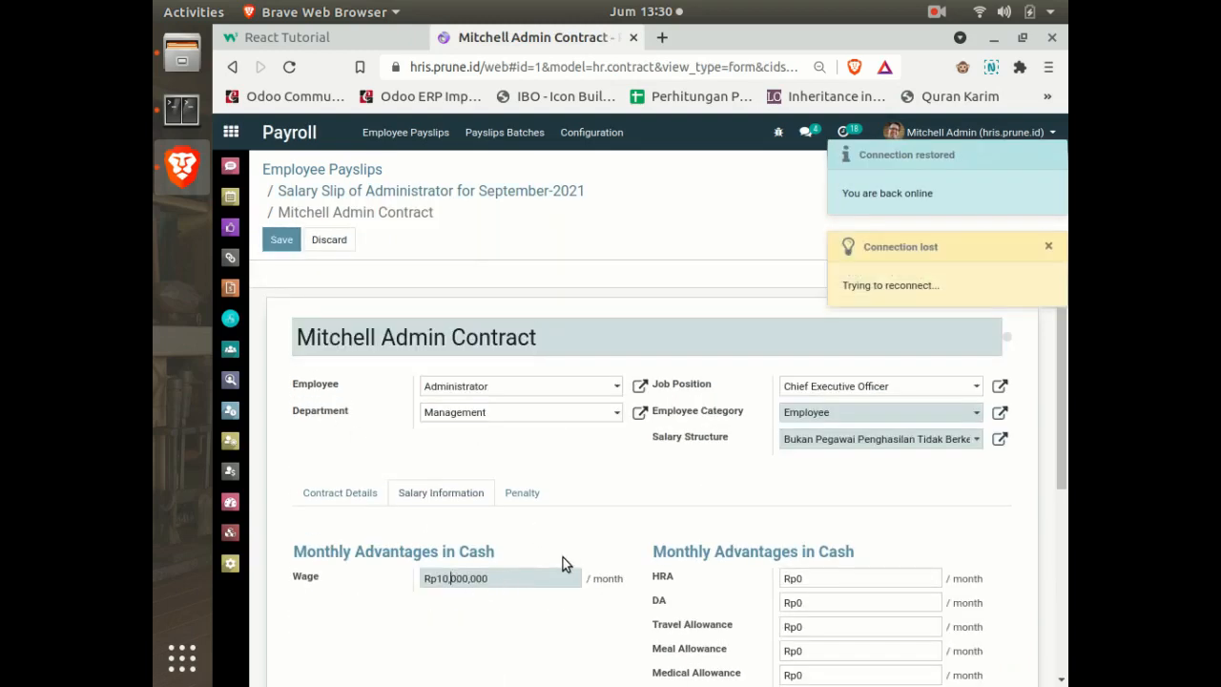
key(BackSpace)
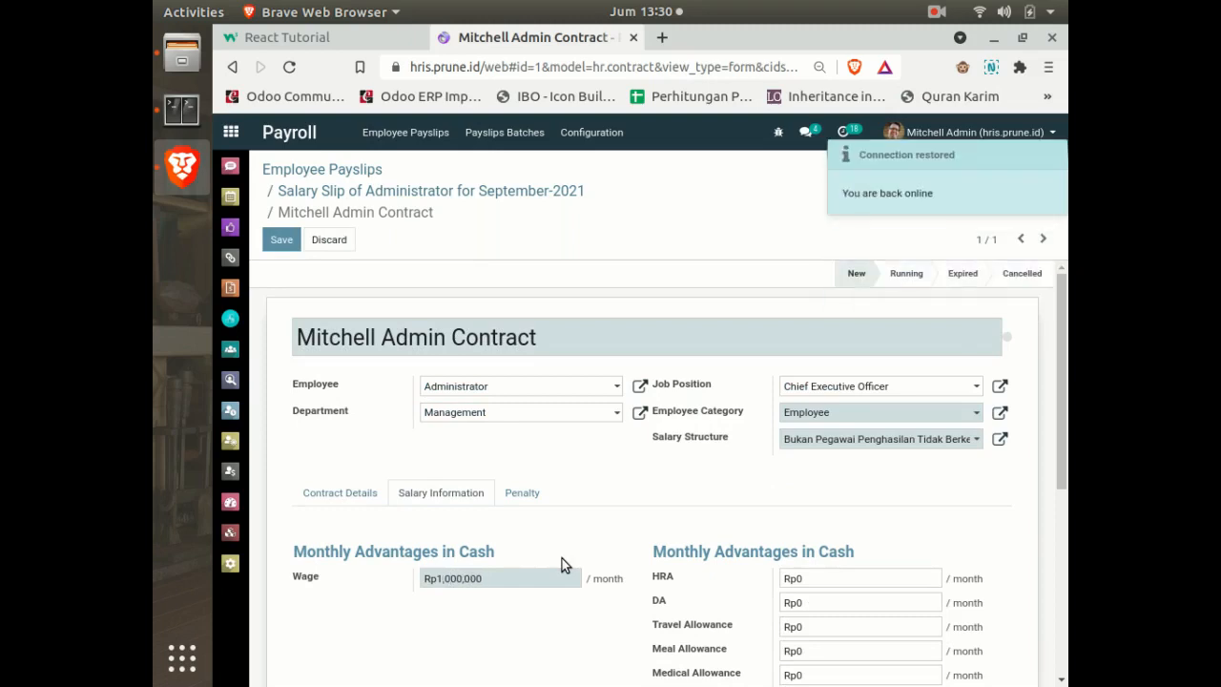
text(0)
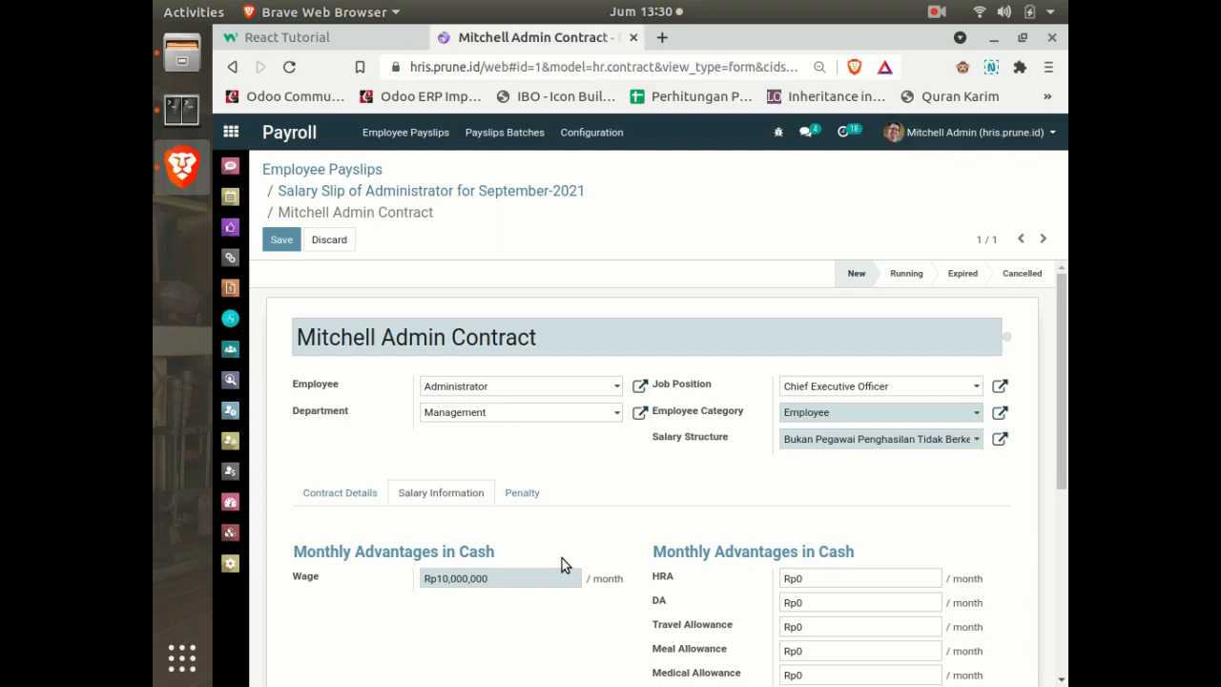
key(BackSpace)
key(BackSpace)
text(1000)
key(alt+s)
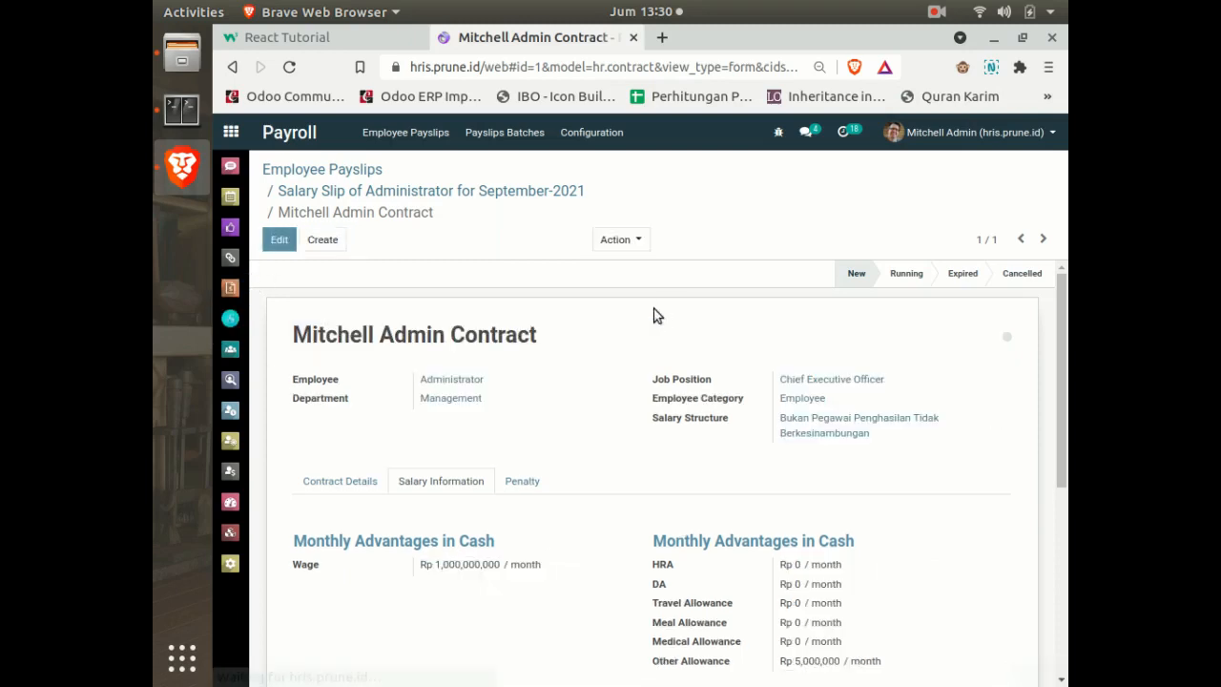
Step: Recompute the Administrator's September-2021 payslip and review its salary computation lines
click(338, 171)
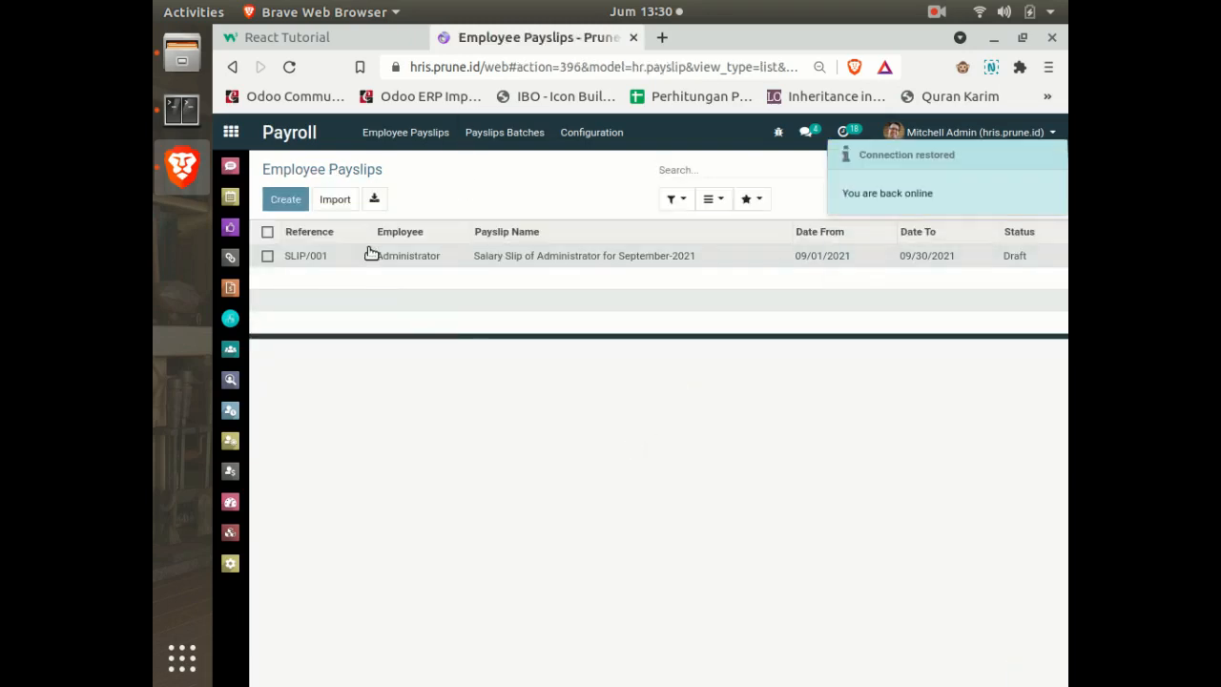
click(375, 262)
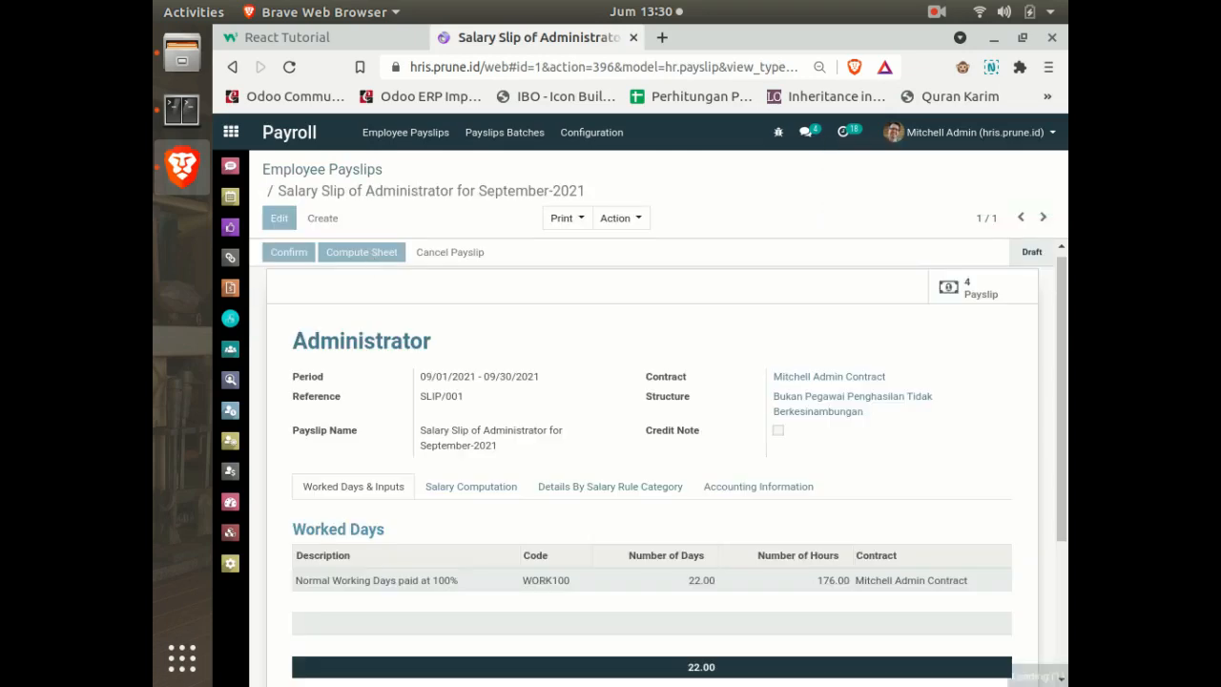
click(490, 496)
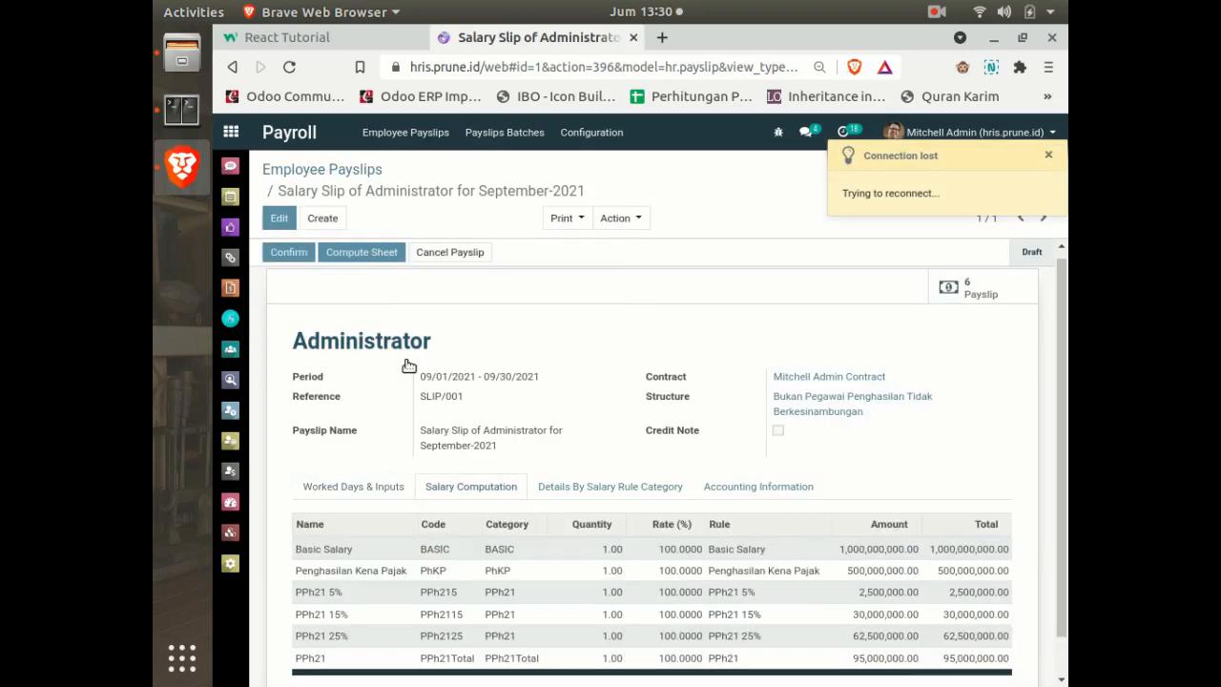
click(363, 256)
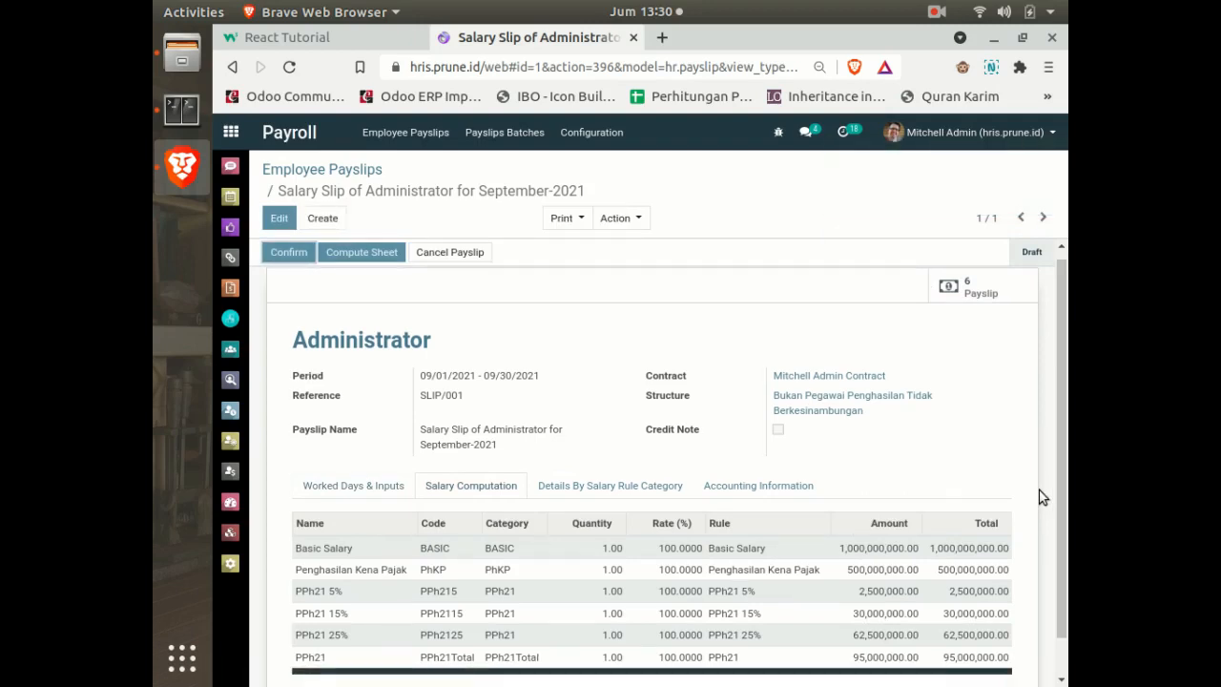
scroll(1043, 496, down, 1)
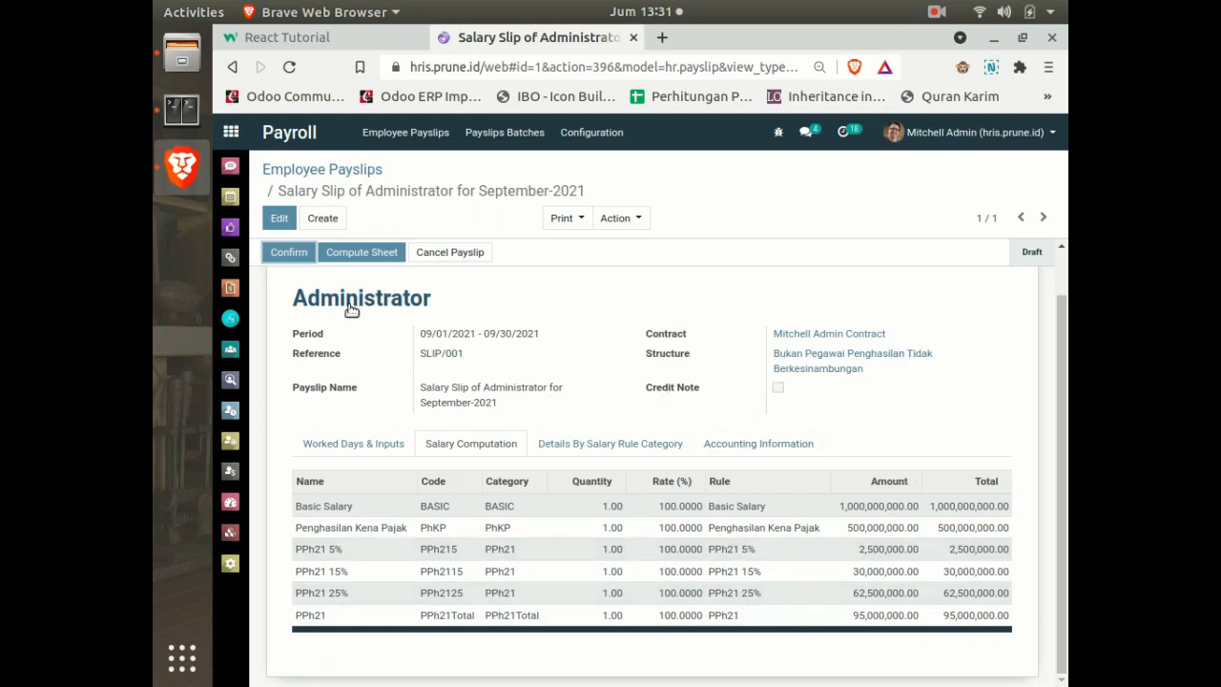
Step: Open the payslip's linked contract for editing and change its salary structure to PEGAWAI TETAP
click(797, 330)
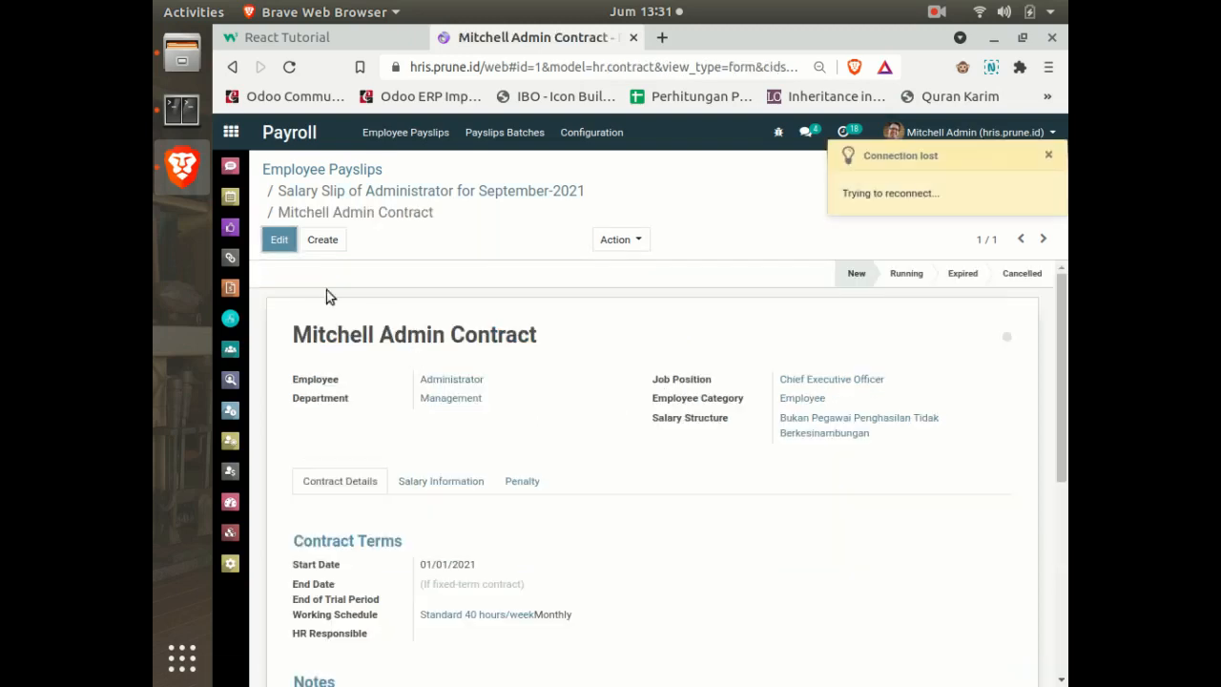
click(847, 476)
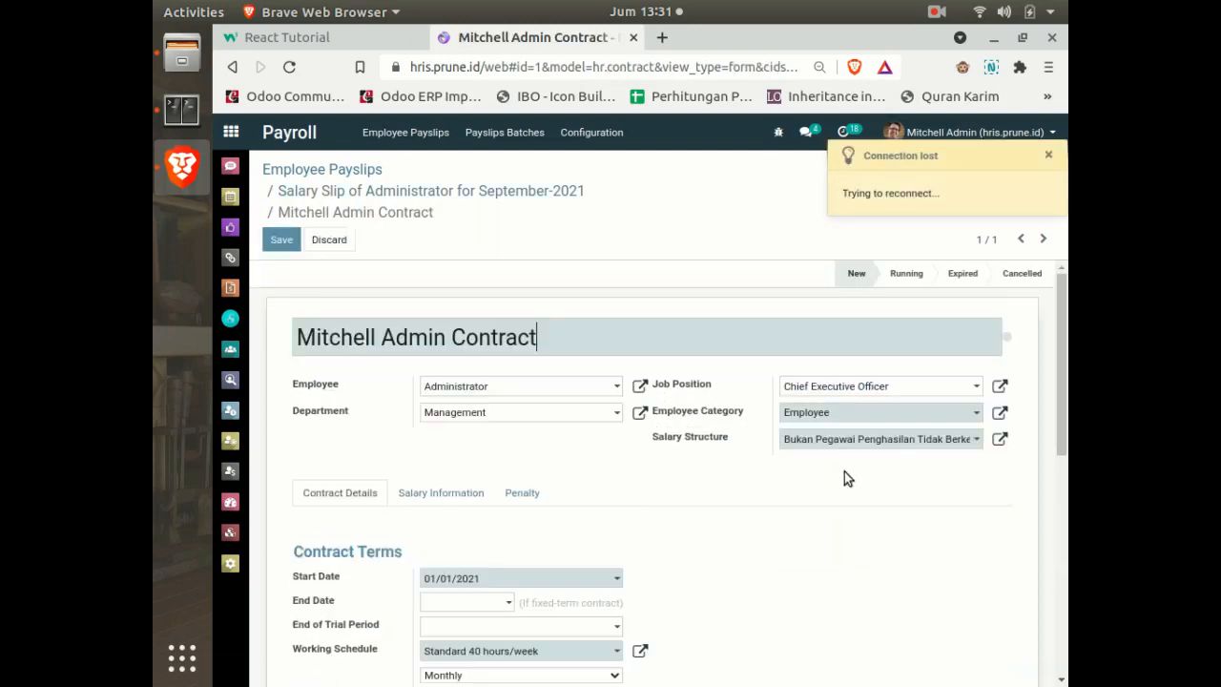
click(872, 440)
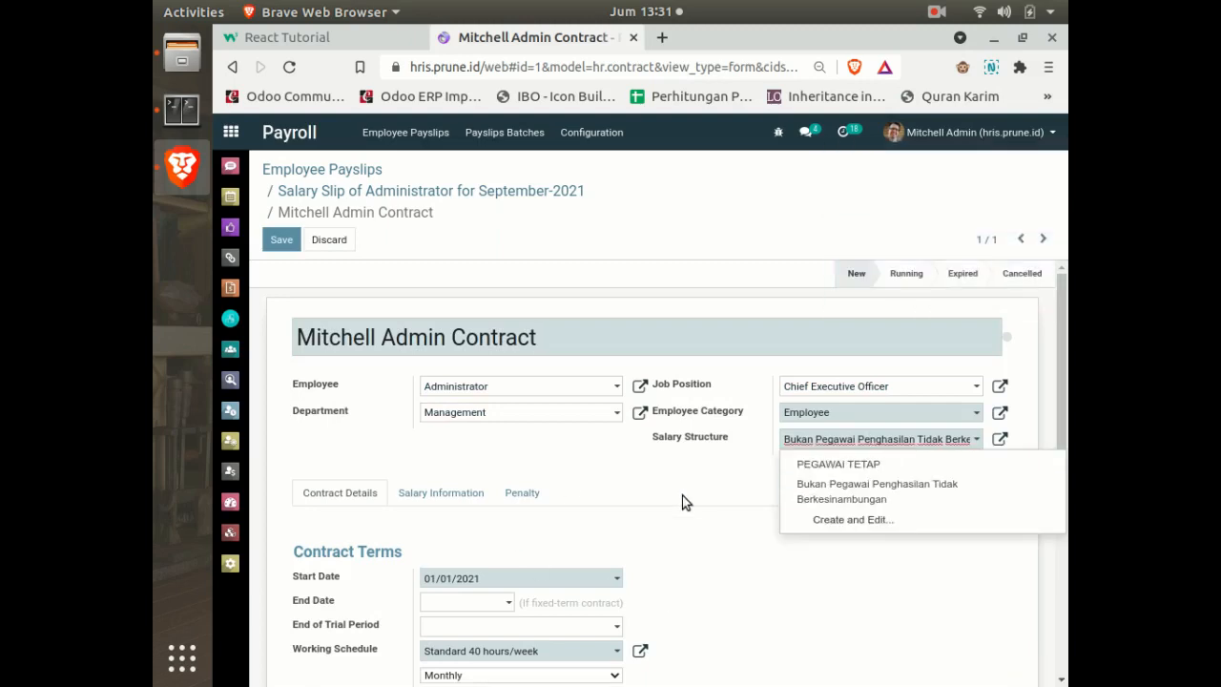
click(916, 463)
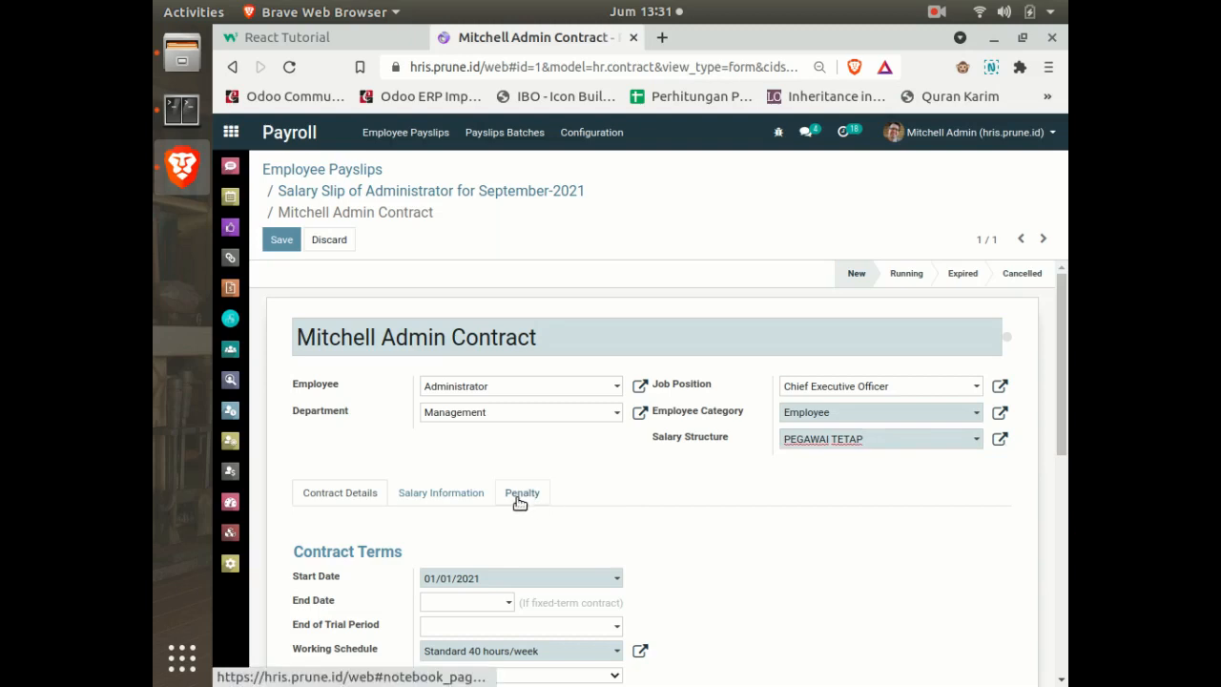
Step: Set the contract's monthly wage to Rp 10,000,000 and save the contract
click(454, 494)
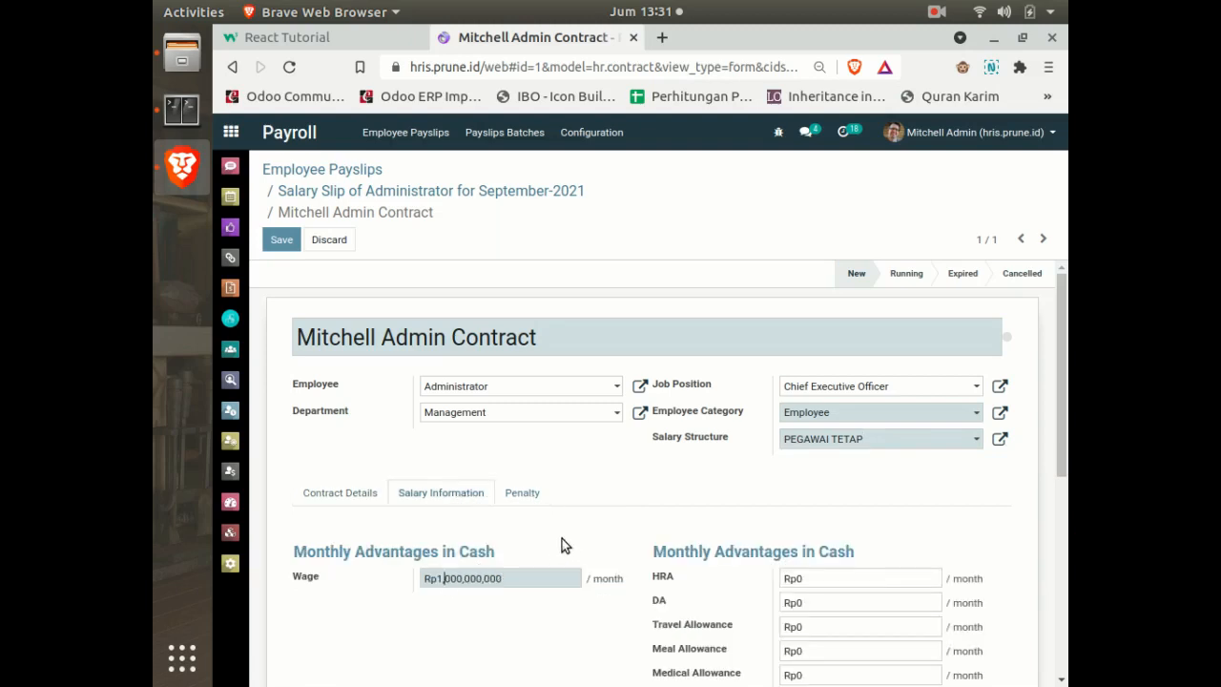
key(Delete)
key(Delete)
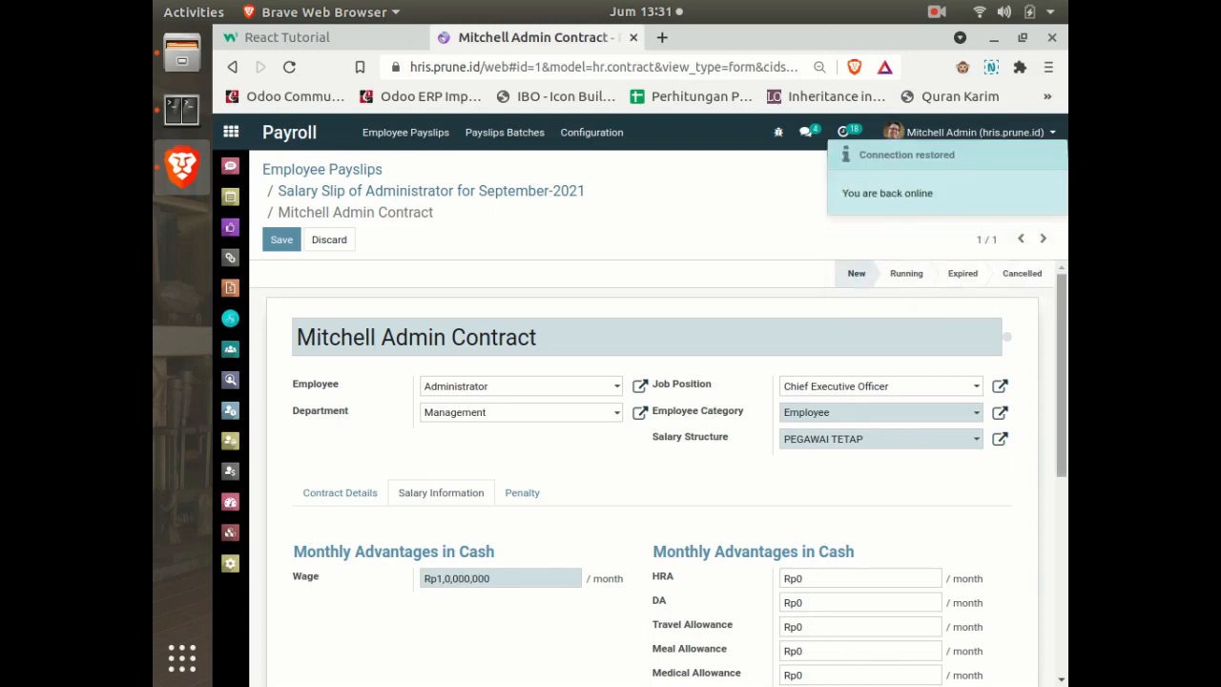
drag(1062, 442, 1022, 537)
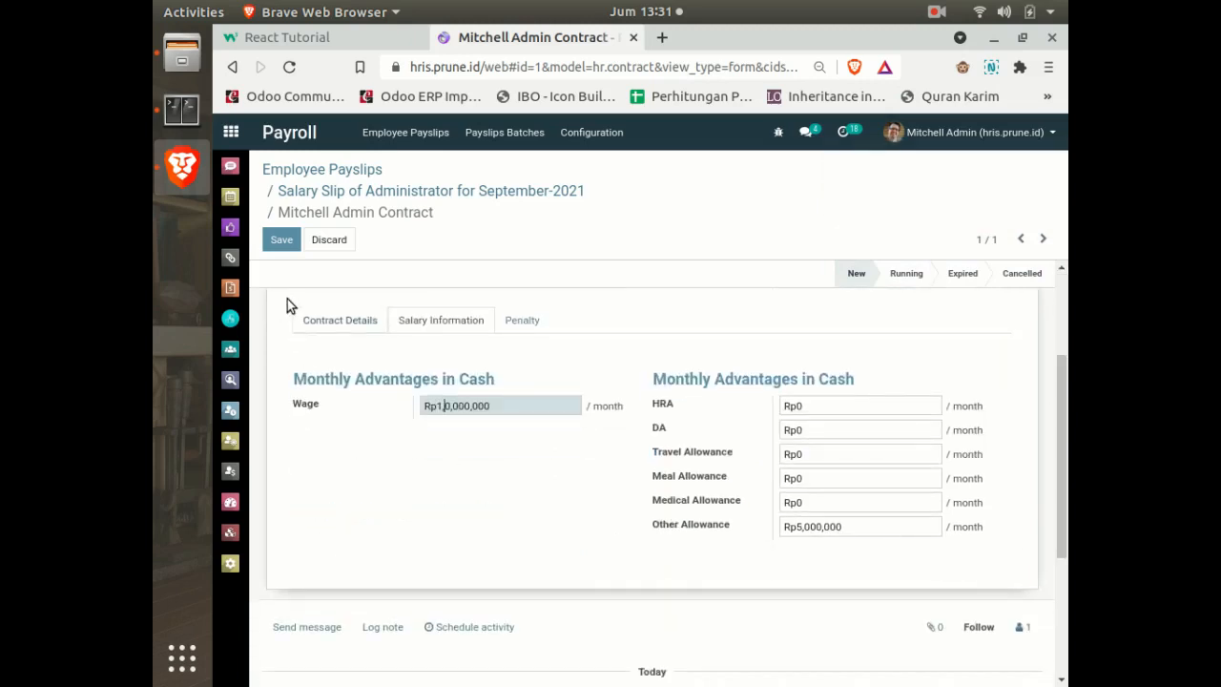
click(276, 242)
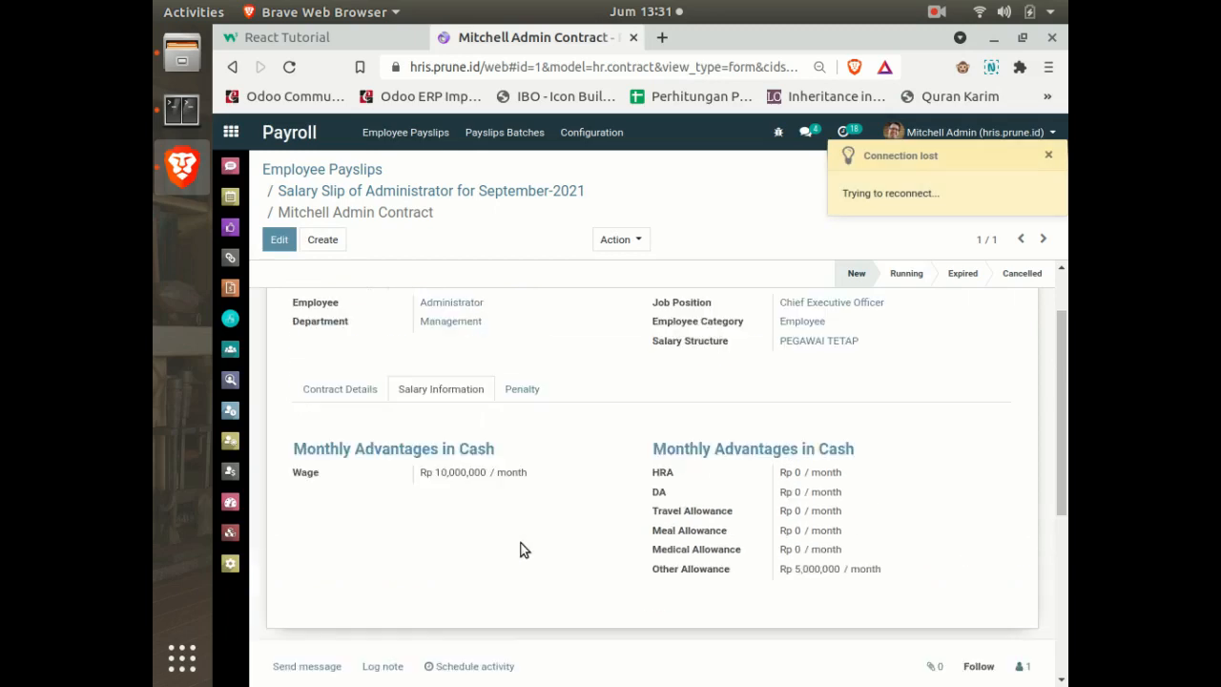
Step: Return to the Administrator's September-2021 payslip and recompute its salary computation lines
scroll(522, 546, down, 5)
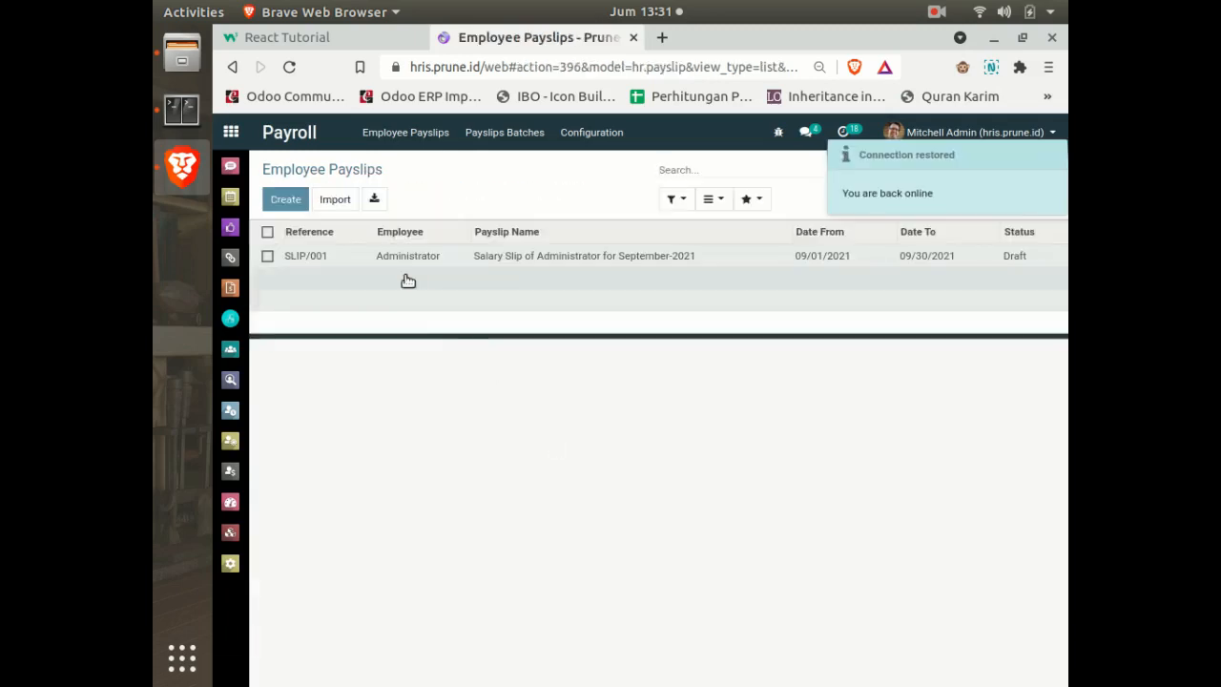
click(457, 444)
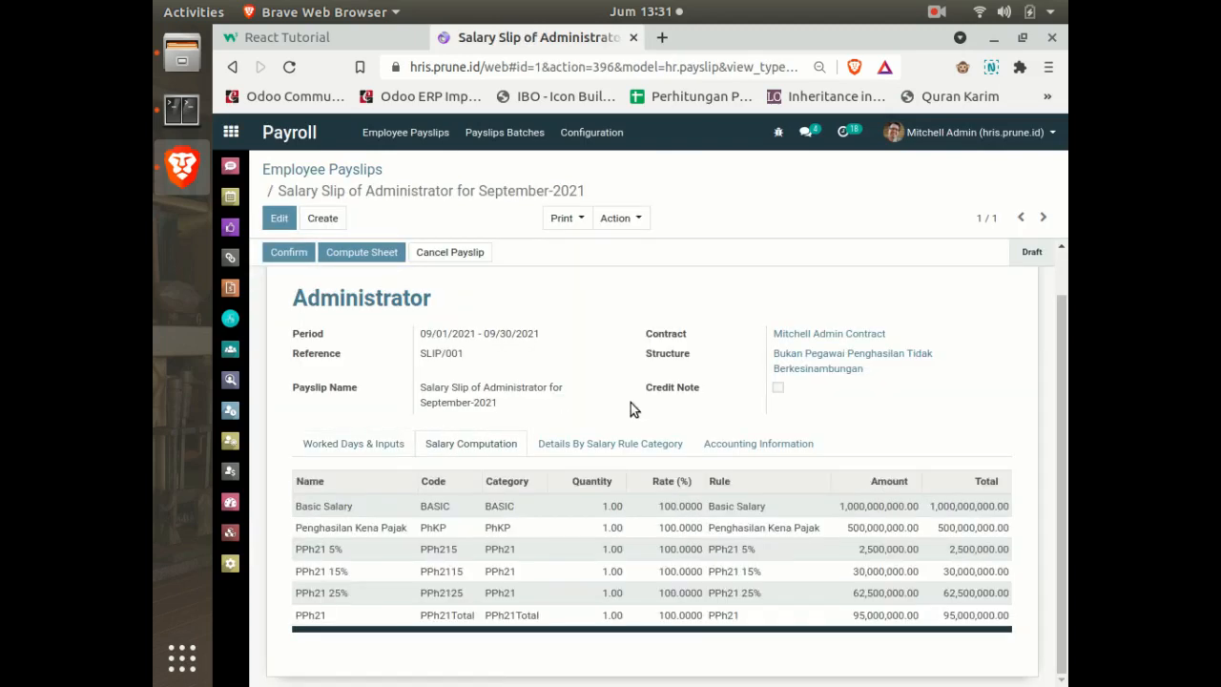
click(364, 252)
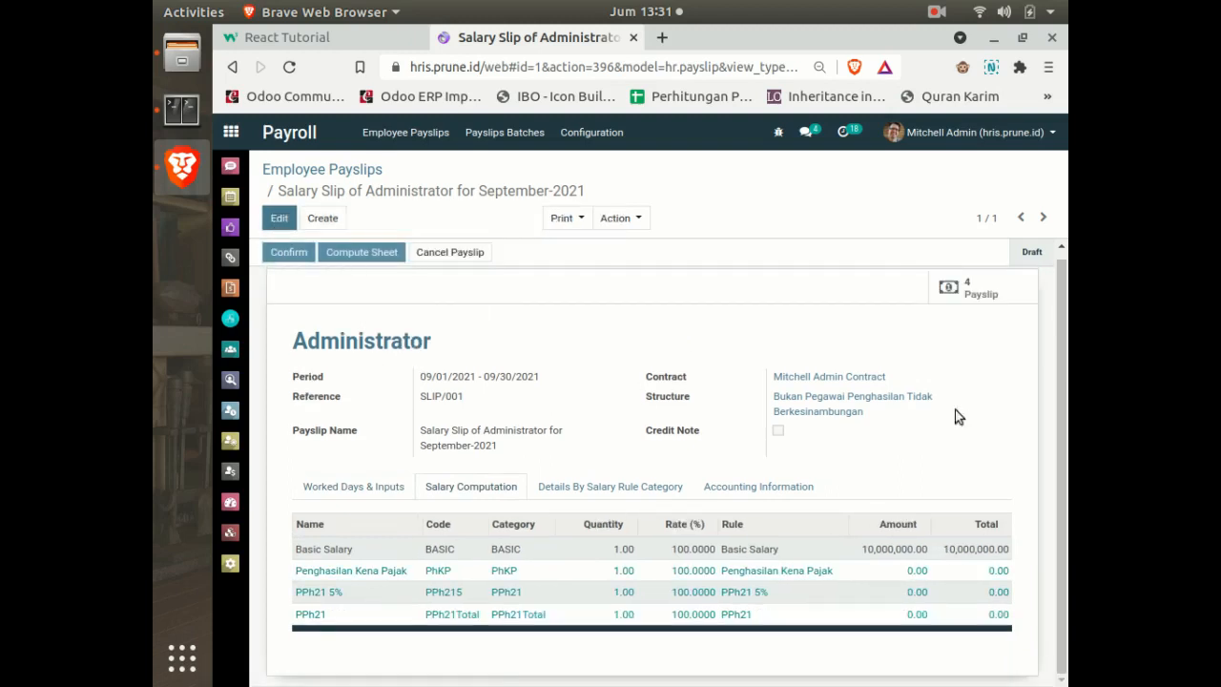
Step: Save the payslip with its structure changed to PEGAWAI TETAP and recompute the sheet
double_click(977, 448)
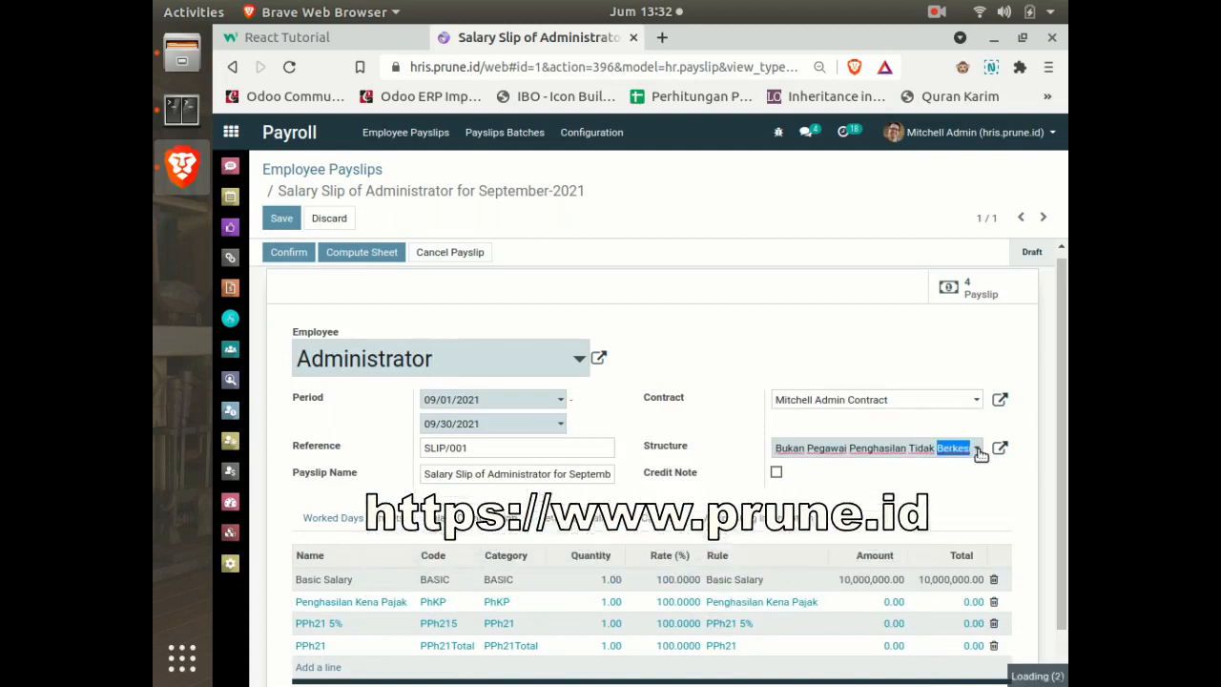
click(829, 469)
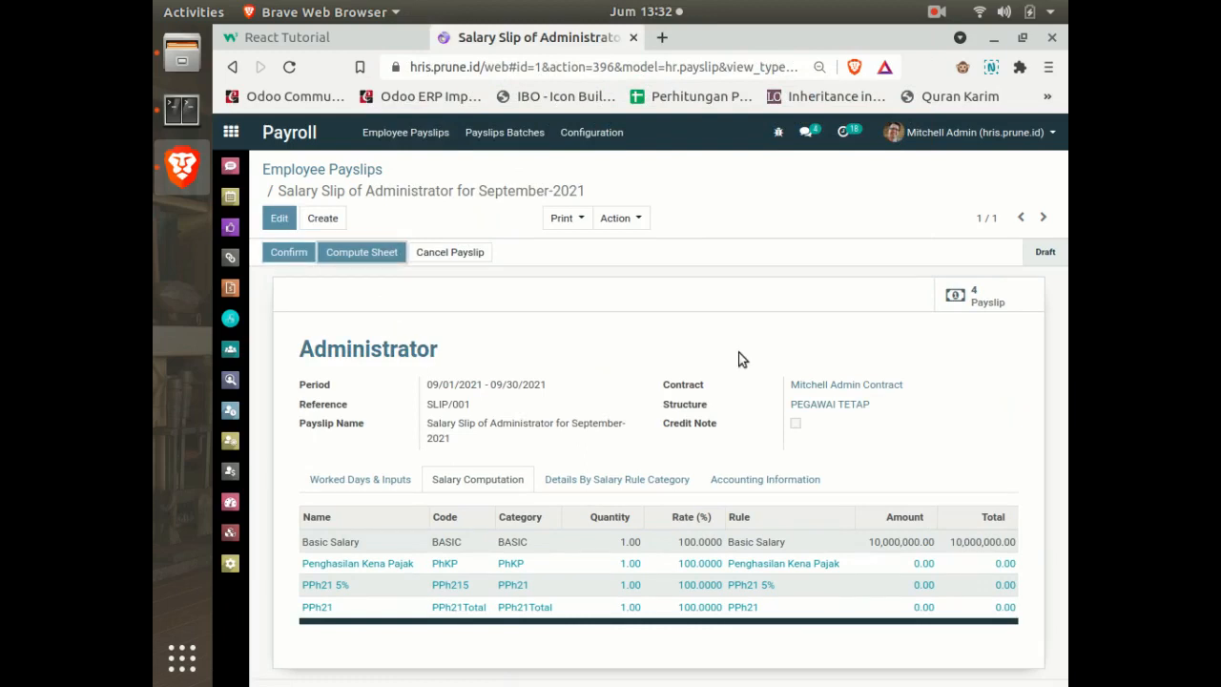
click(355, 260)
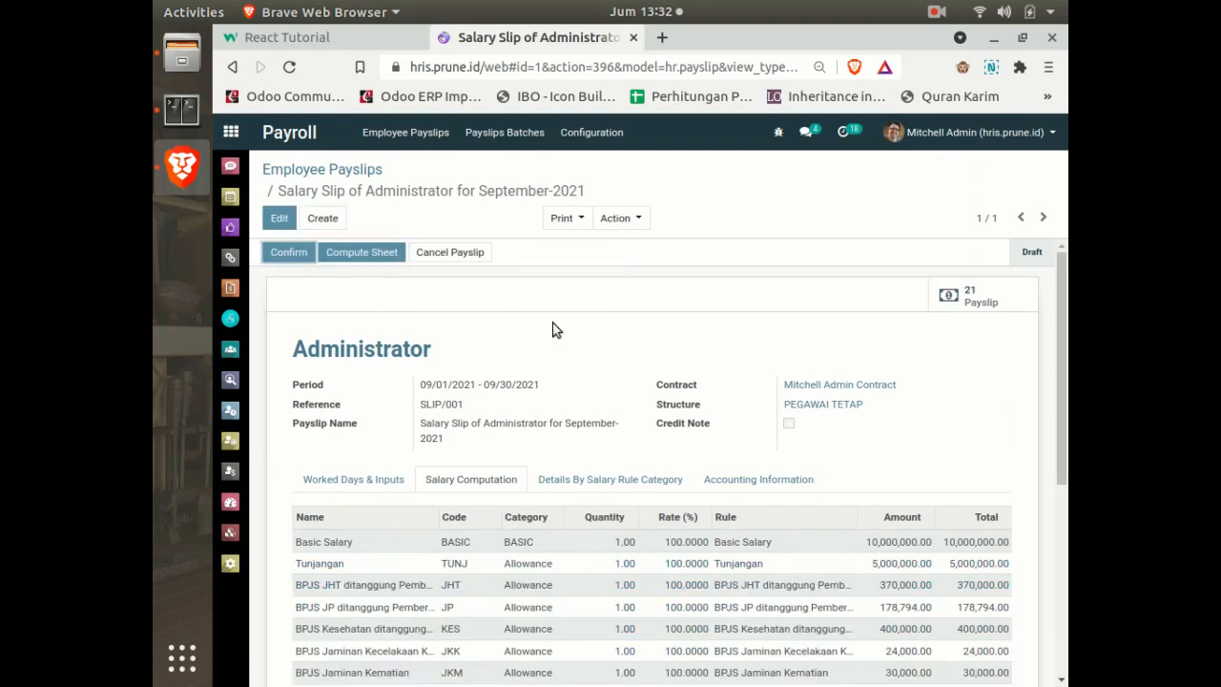
Step: Review the payslip's salary computation lines from Basic Salary through the deductions down to PPh21 Masa
scroll(1062, 345, down, 3)
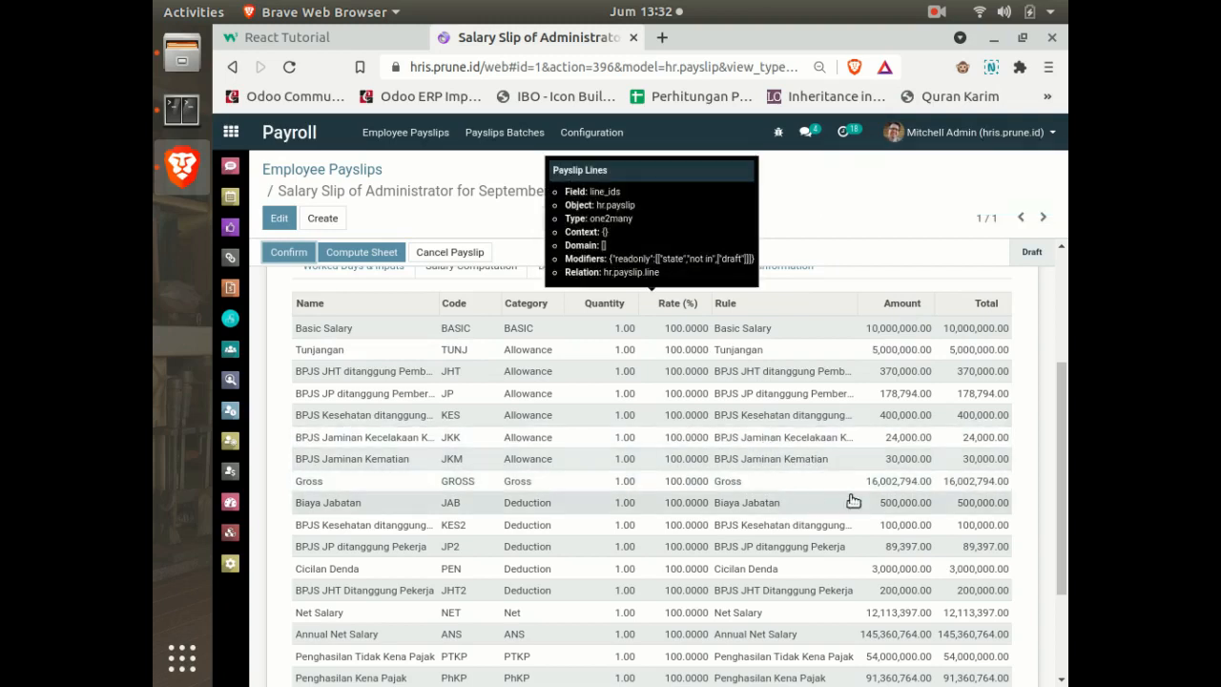
scroll(849, 569, down, 1)
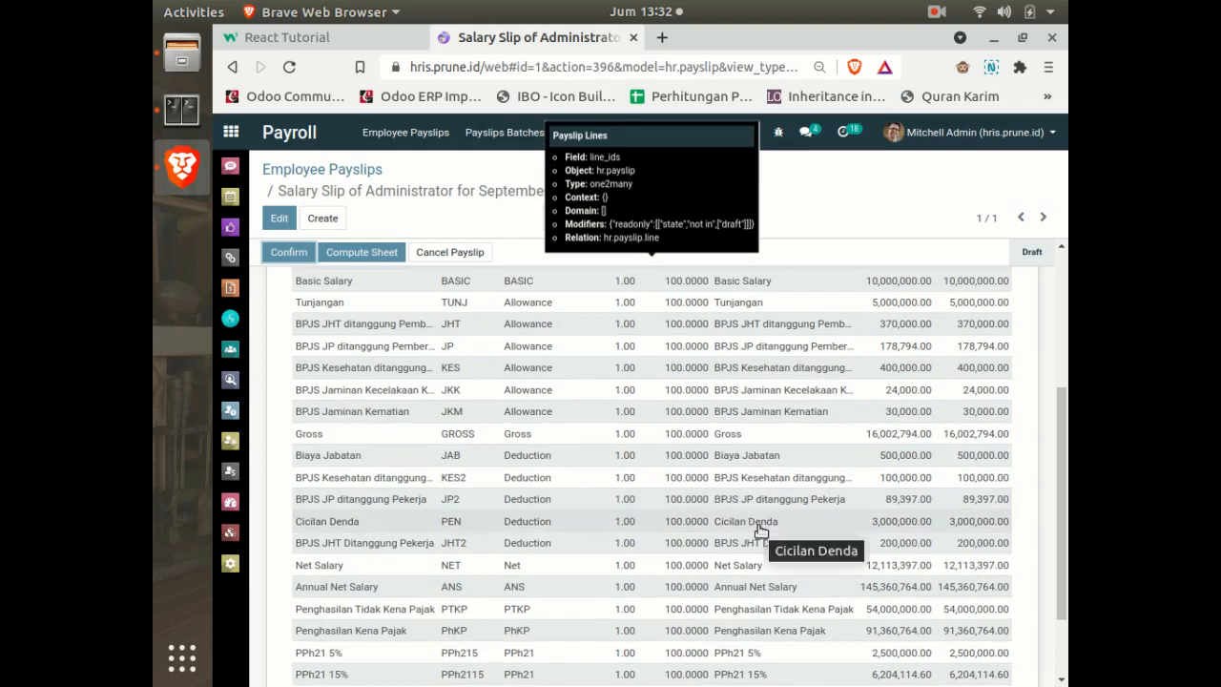
scroll(761, 531, down, 1)
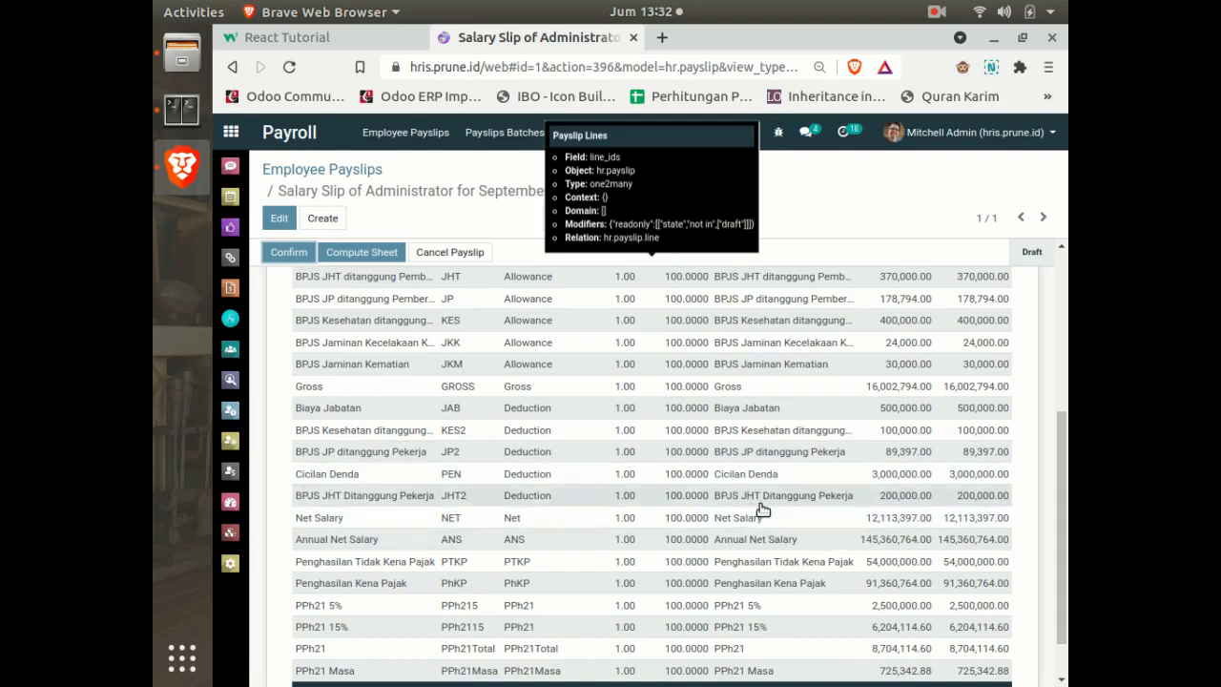
scroll(794, 518, down, 1)
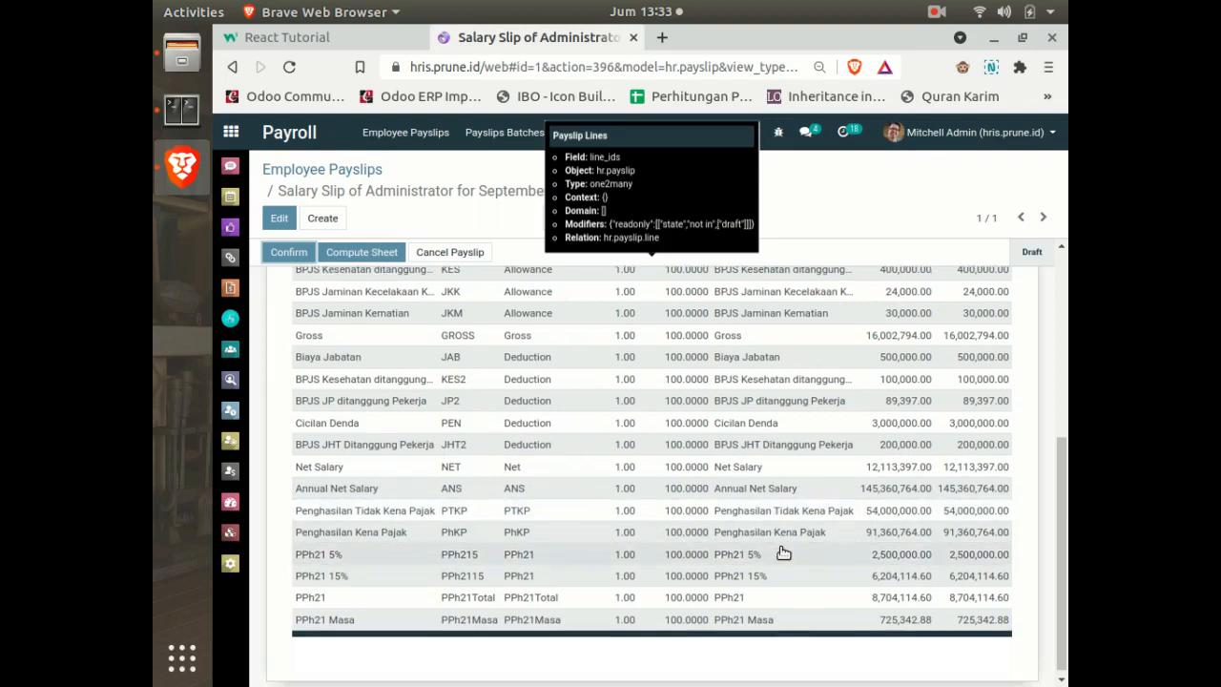
scroll(802, 573, down, 1)
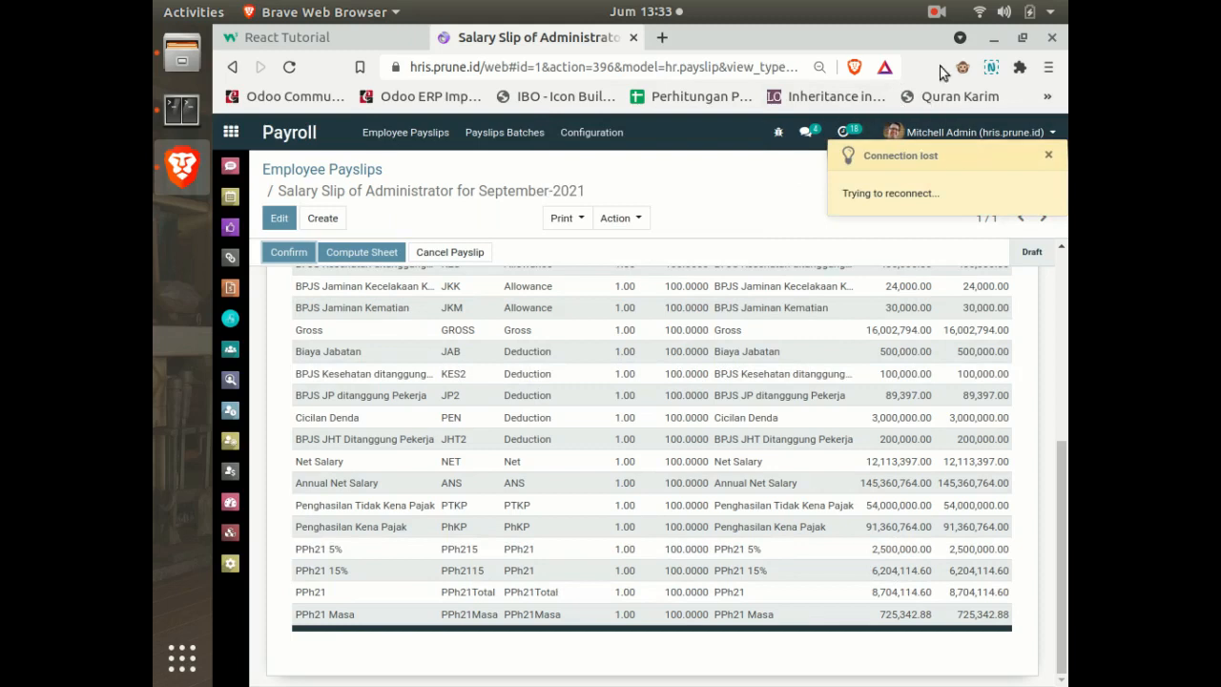
click(934, 14)
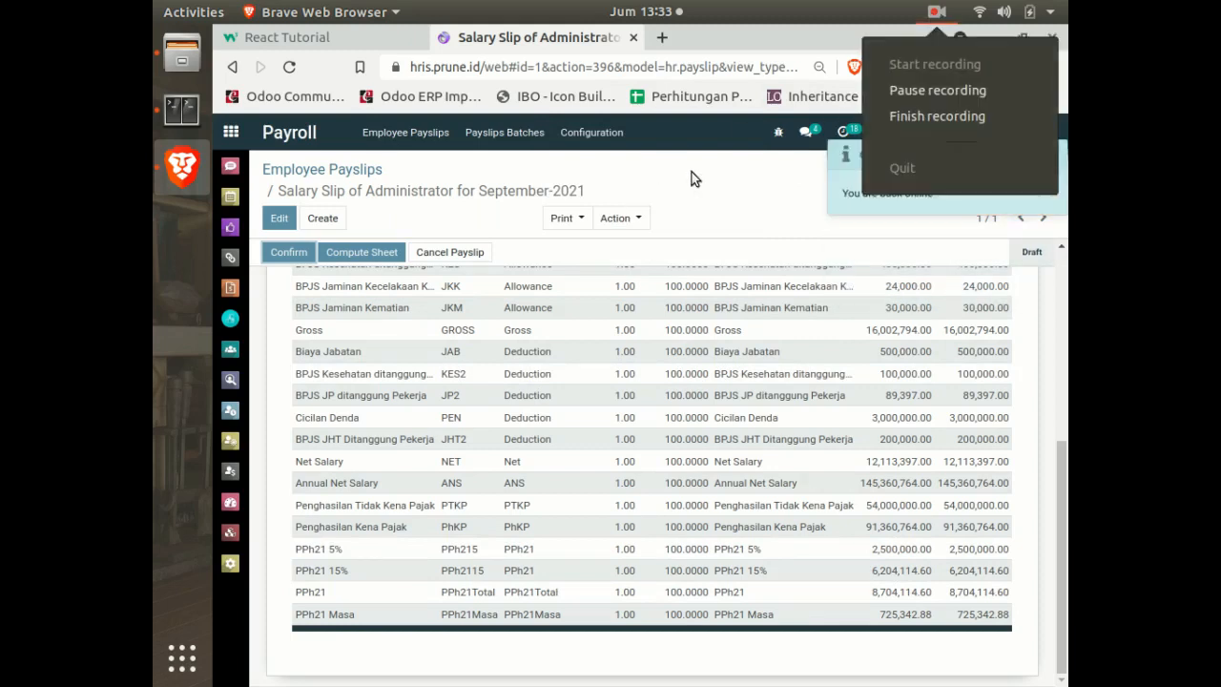
click(938, 89)
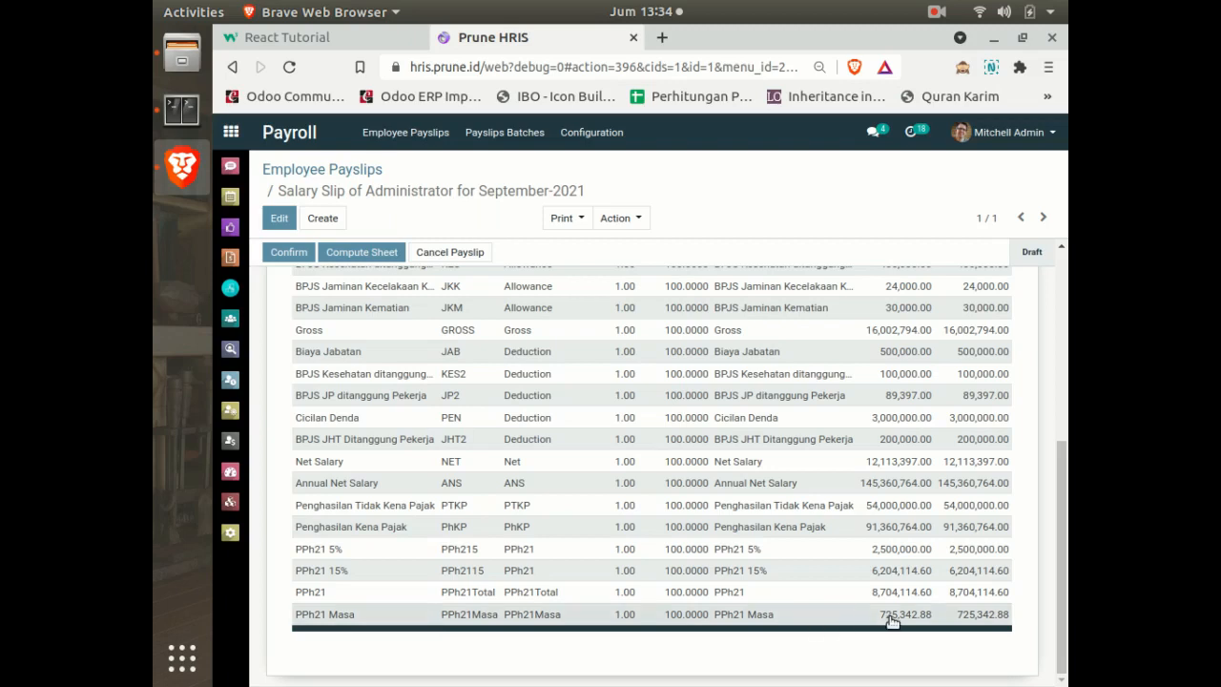
Step: Open the payslip's linked contract and check its wage, allowances and contract terms
scroll(750, 460, up, 5)
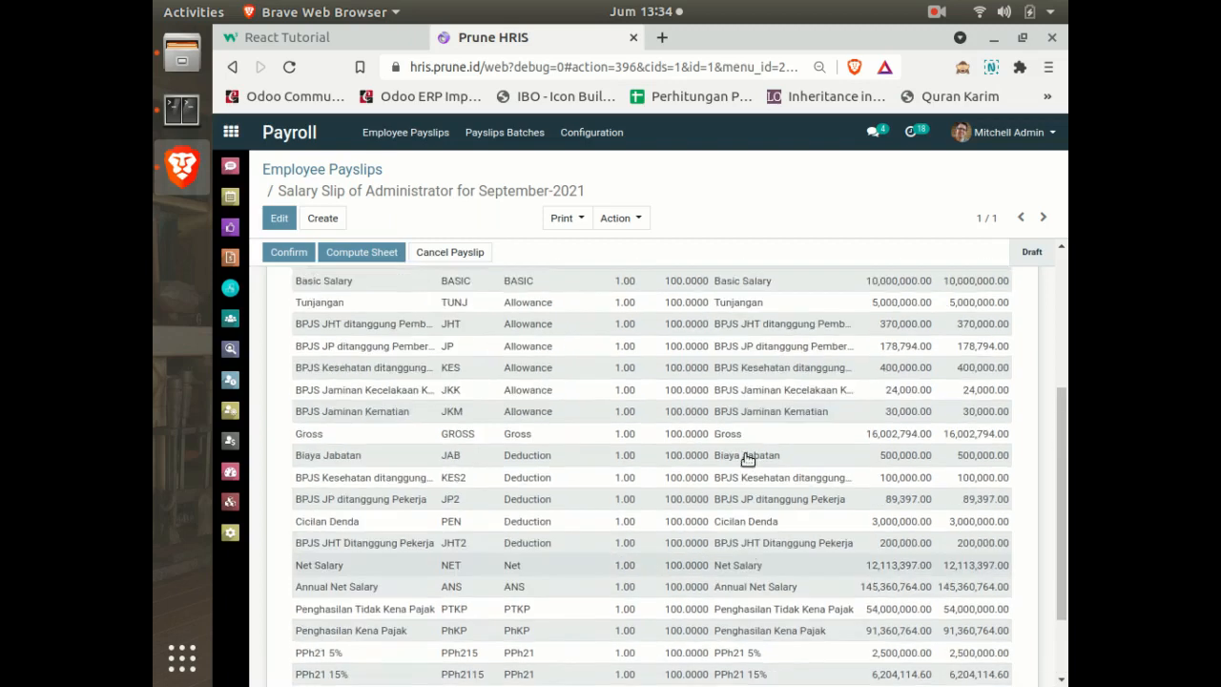
scroll(594, 450, up, 2)
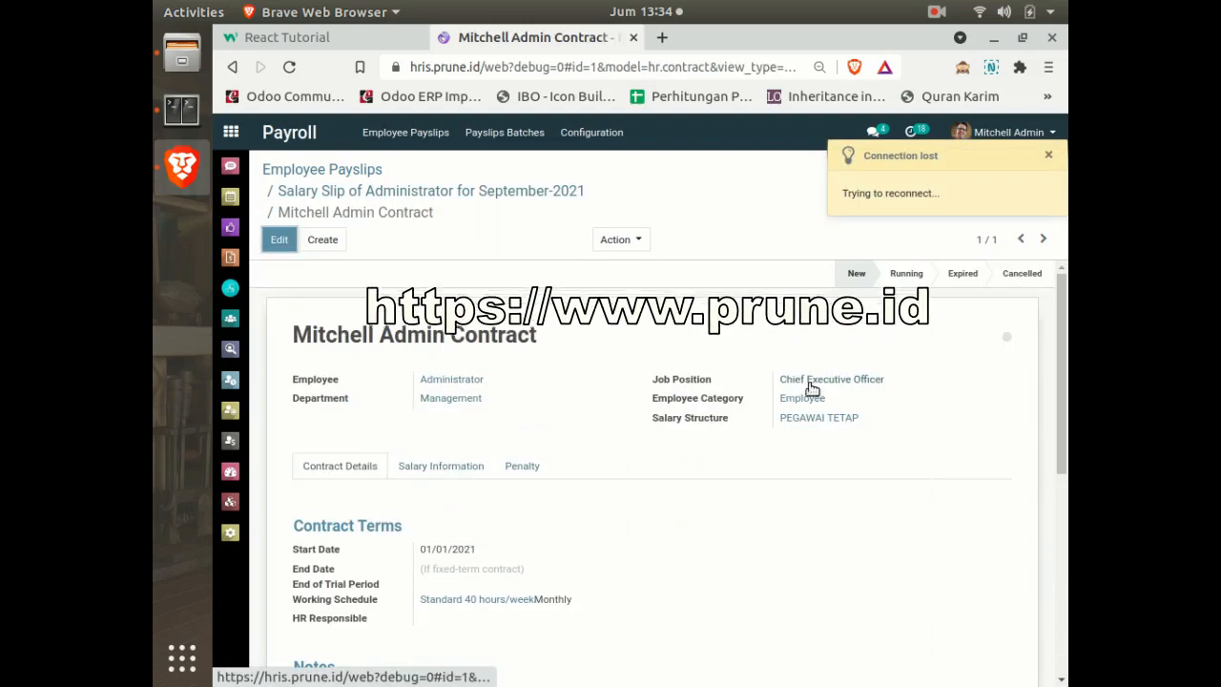
scroll(471, 464, down, 1)
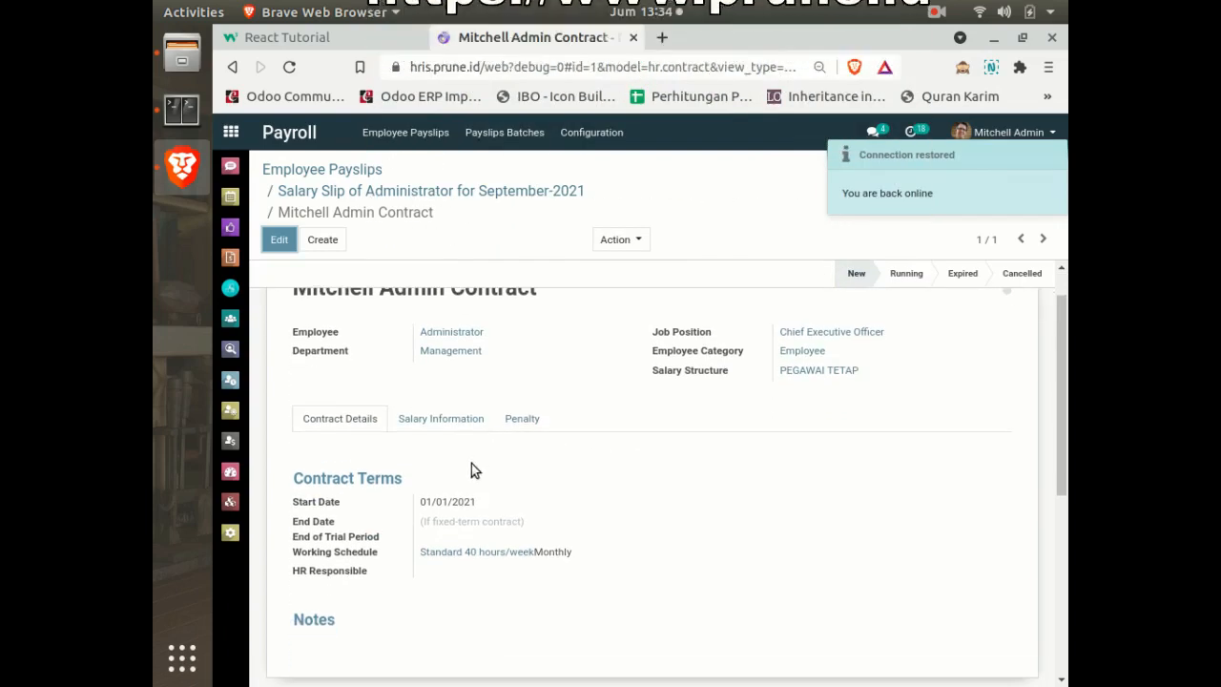
click(458, 423)
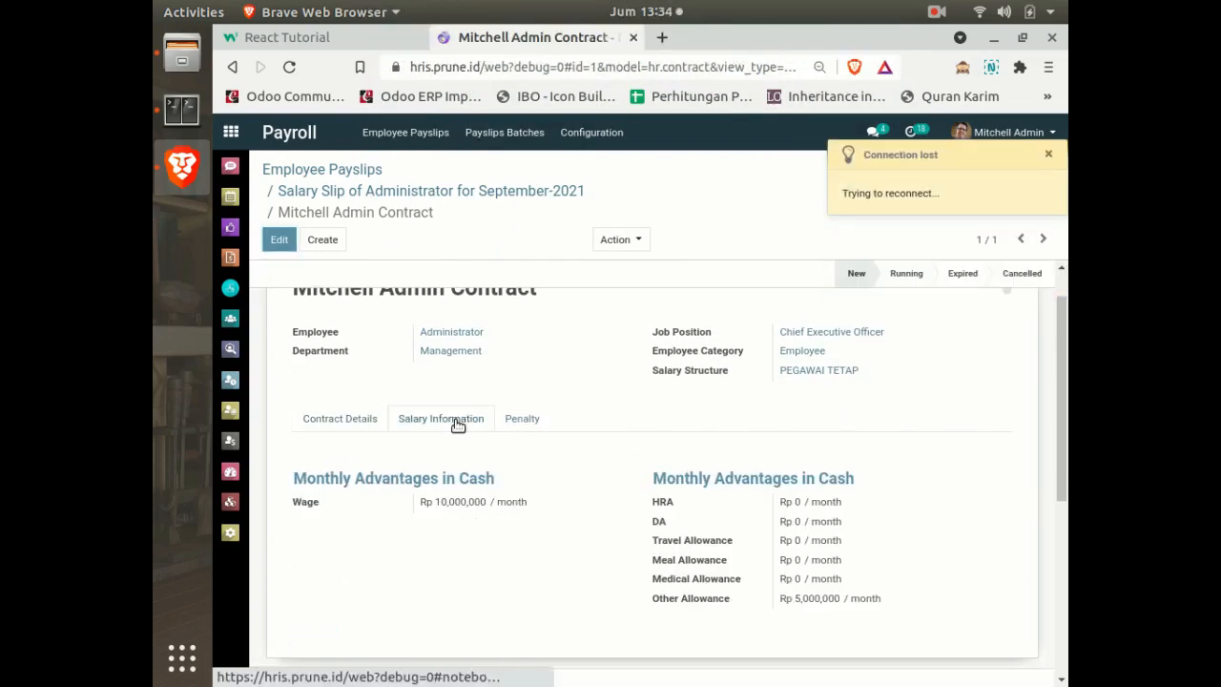
click(369, 427)
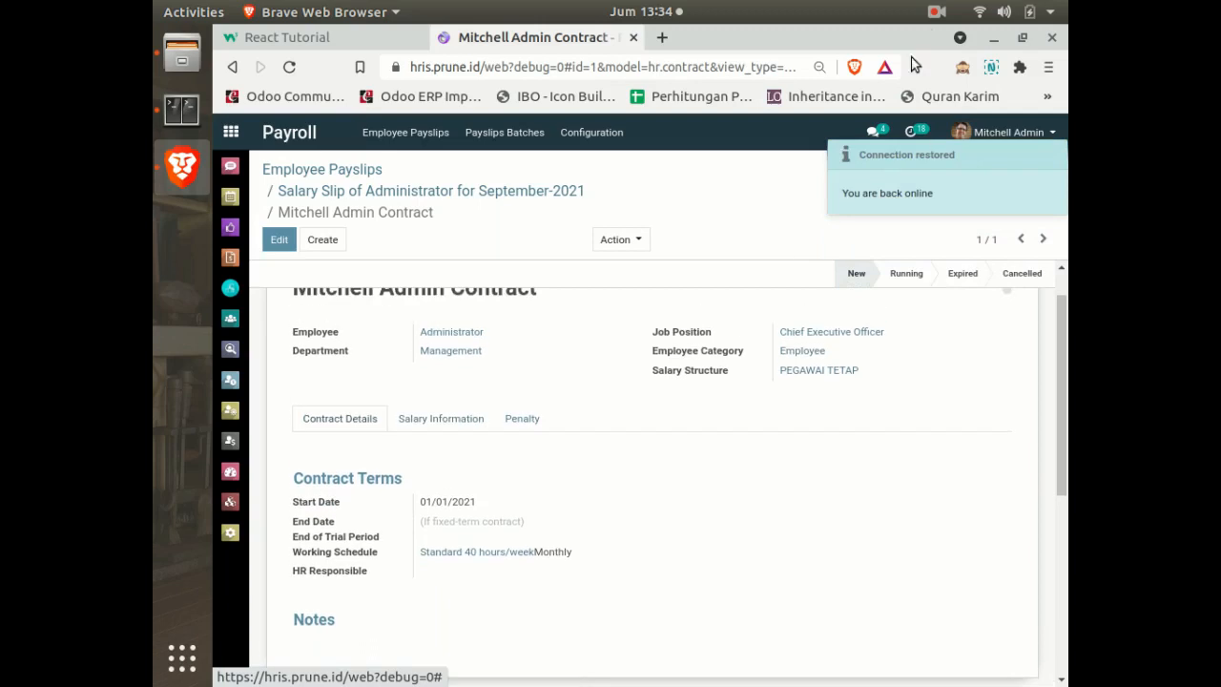
click(940, 13)
click(903, 89)
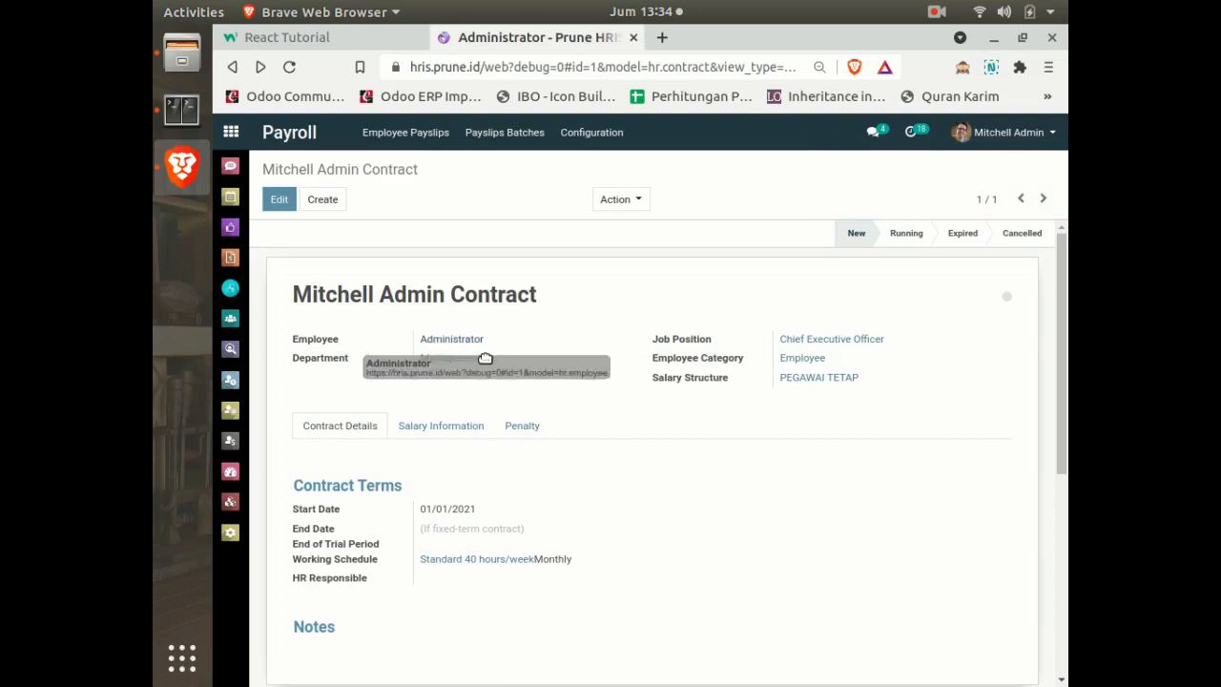
Step: Open the Administrator's employee record from the contract and display its private information
click(472, 345)
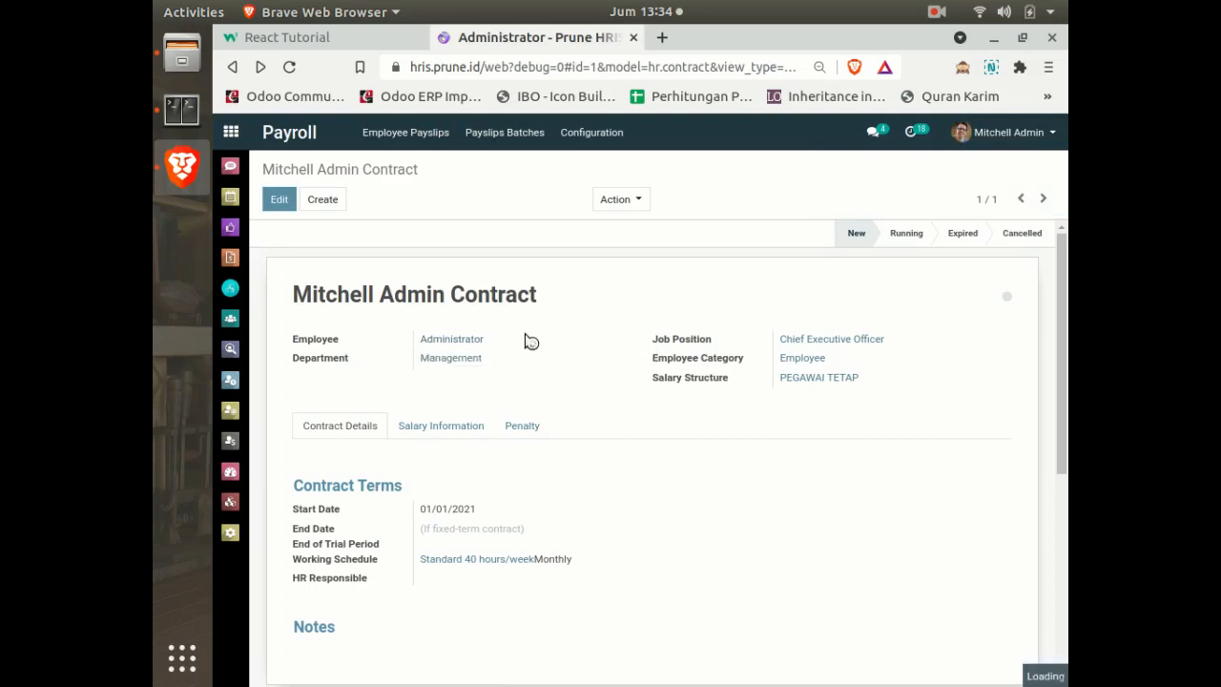
scroll(572, 401, down, 4)
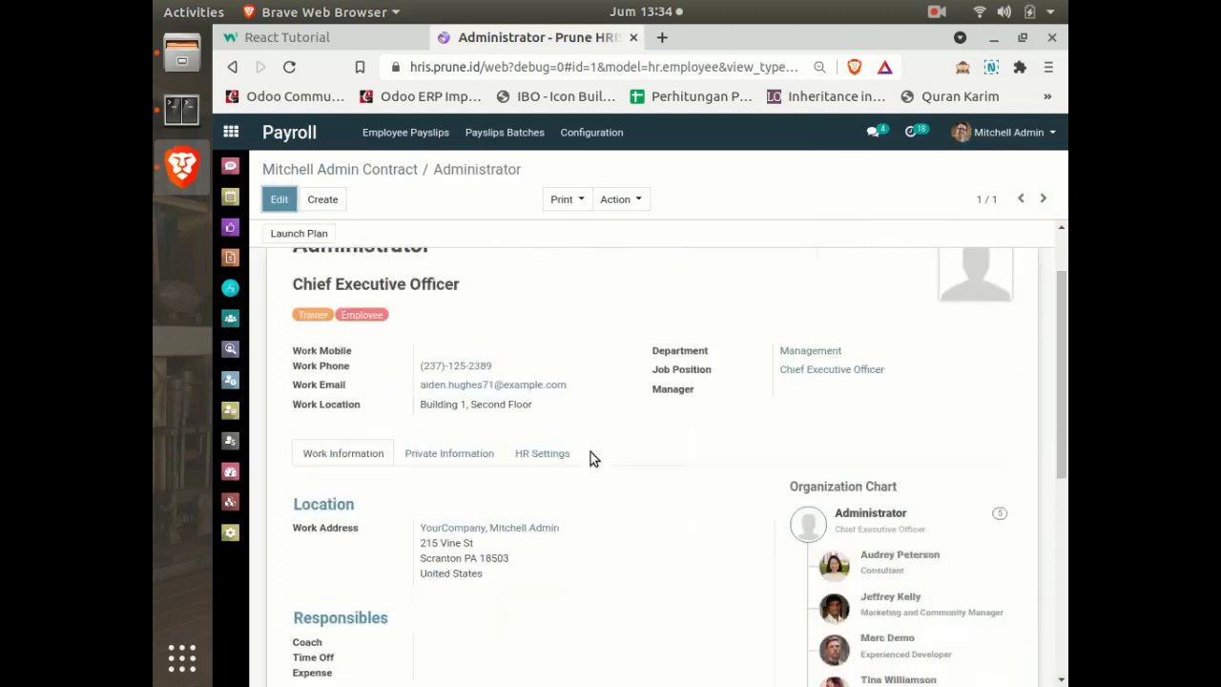
click(530, 351)
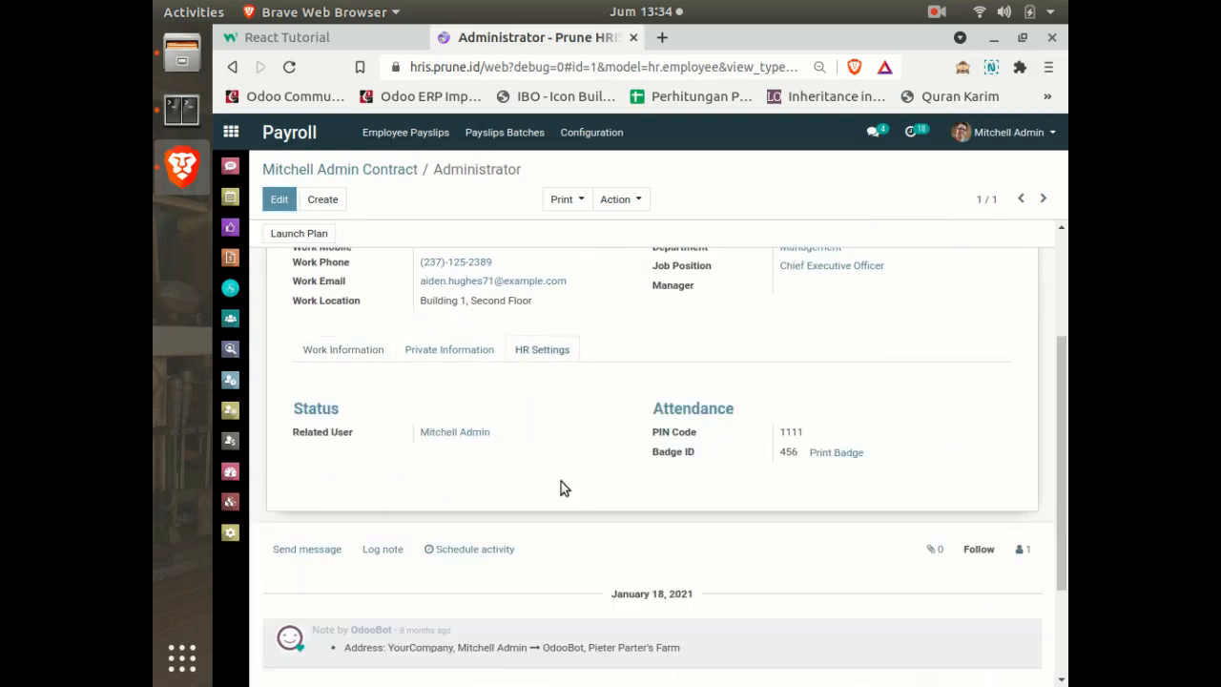
click(454, 347)
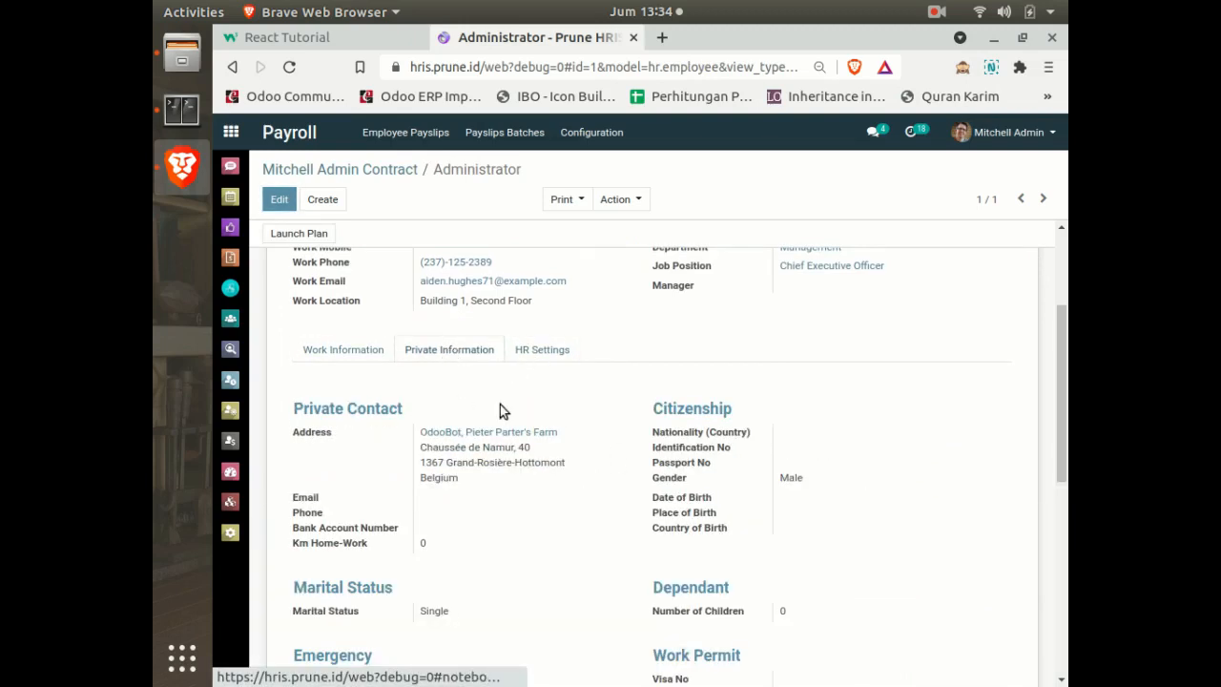
Step: Edit the employee record to set the marital status to Married and the number of children to 3, and save it
scroll(520, 467, down, 1)
scroll(520, 467, down, 1)
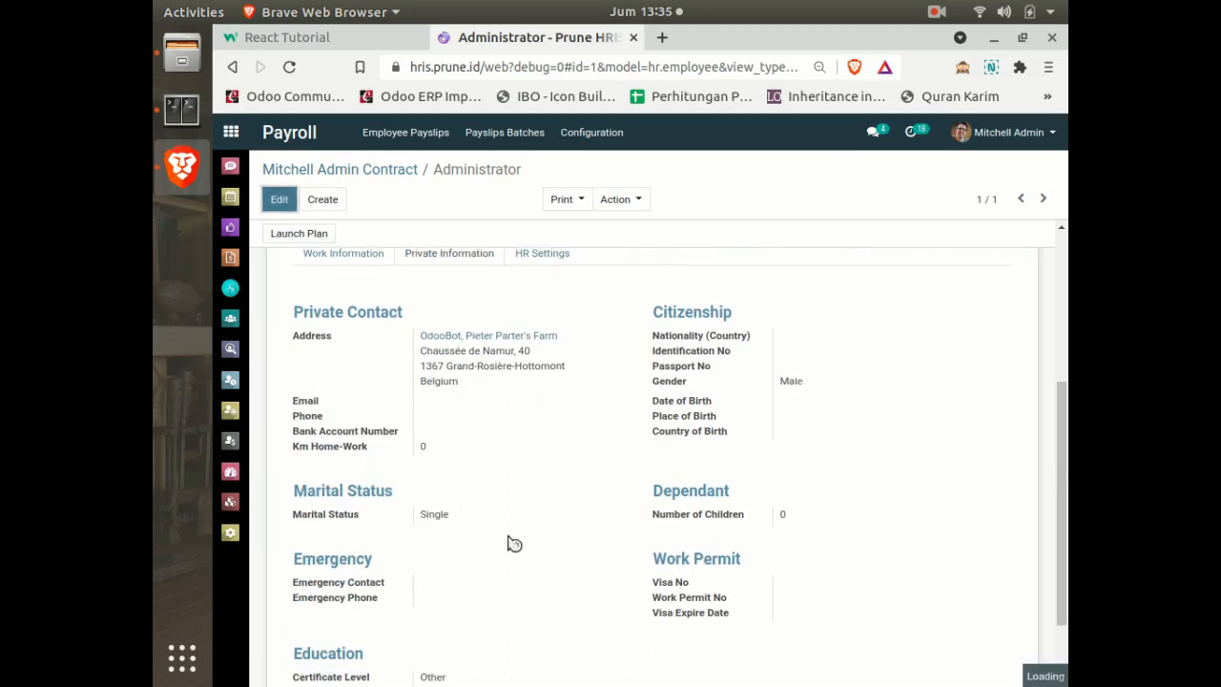
scroll(512, 543, down, 1)
scroll(512, 563, down, 2)
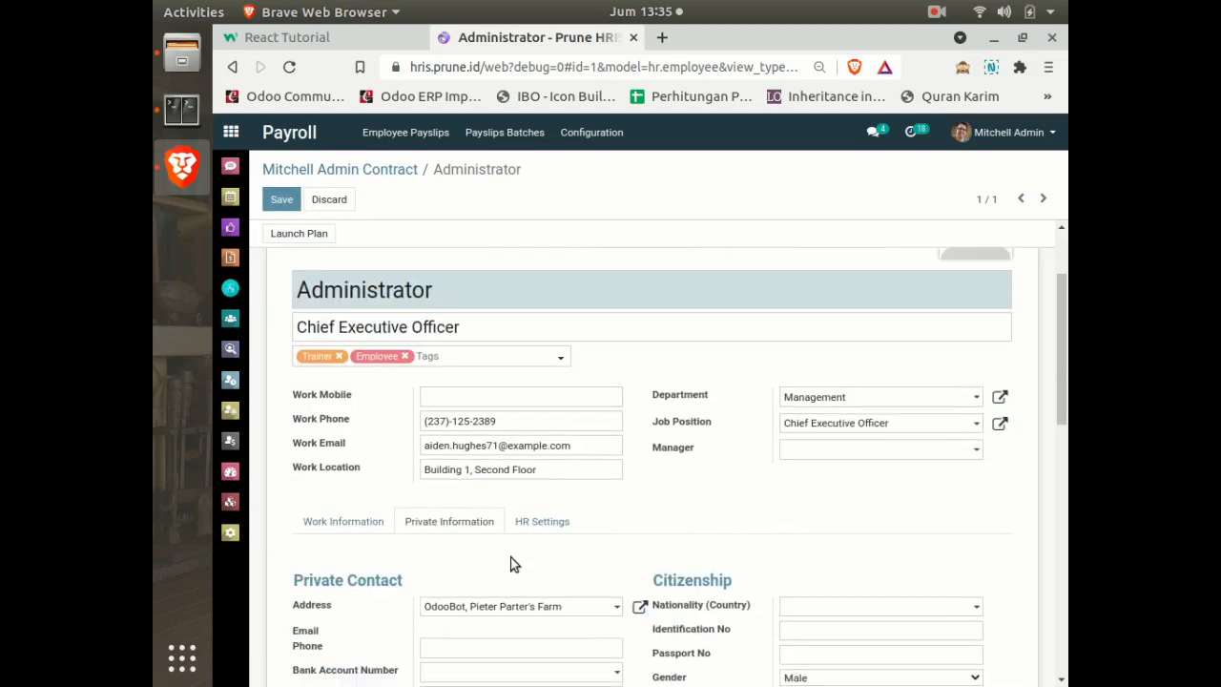
scroll(510, 565, up, 1)
scroll(511, 567, down, 2)
scroll(544, 610, down, 2)
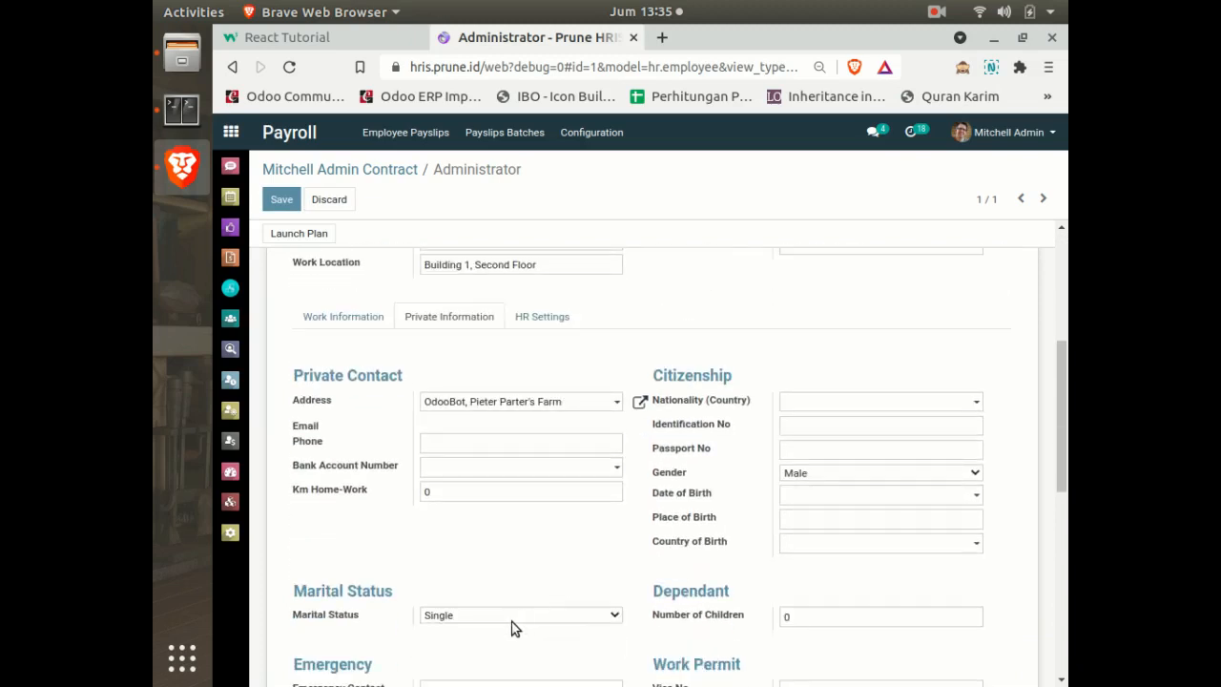
click(511, 615)
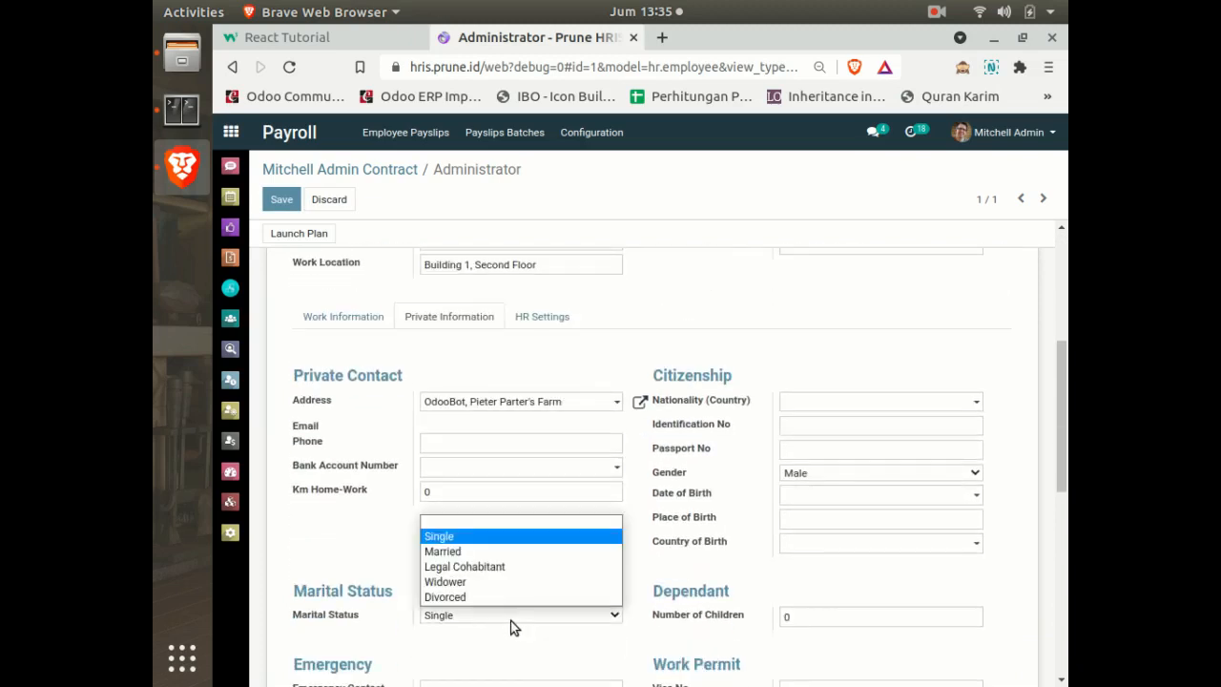
click(500, 551)
scroll(777, 599, down, 1)
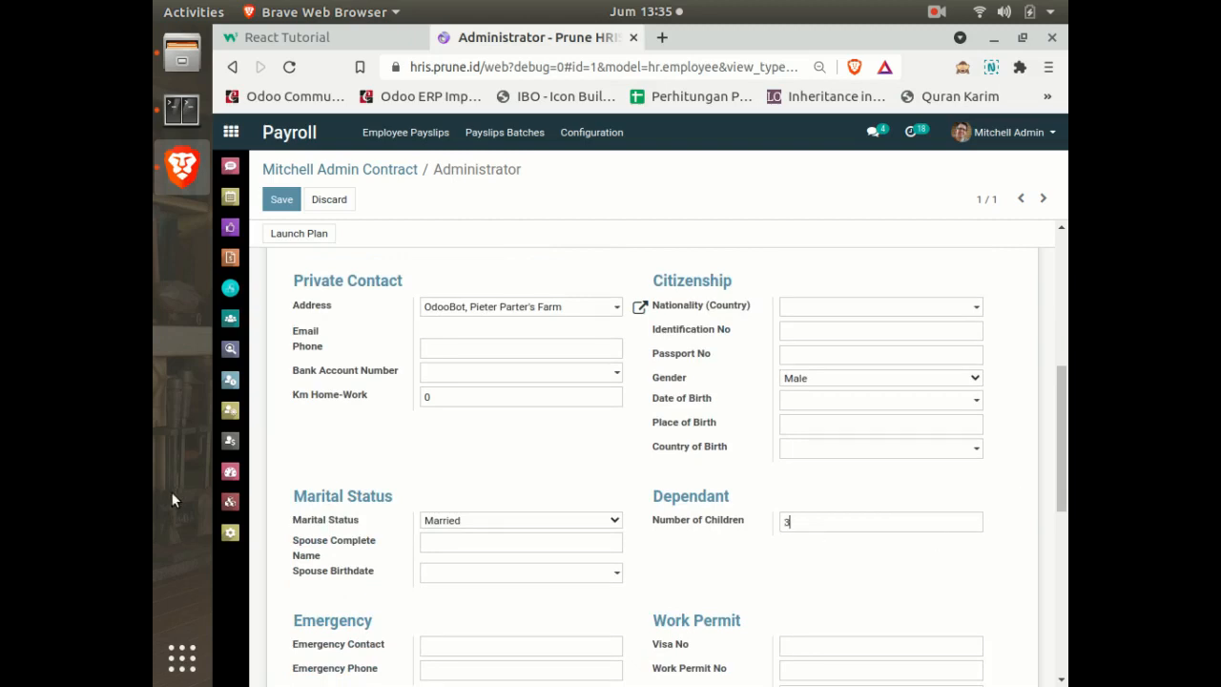
click(284, 201)
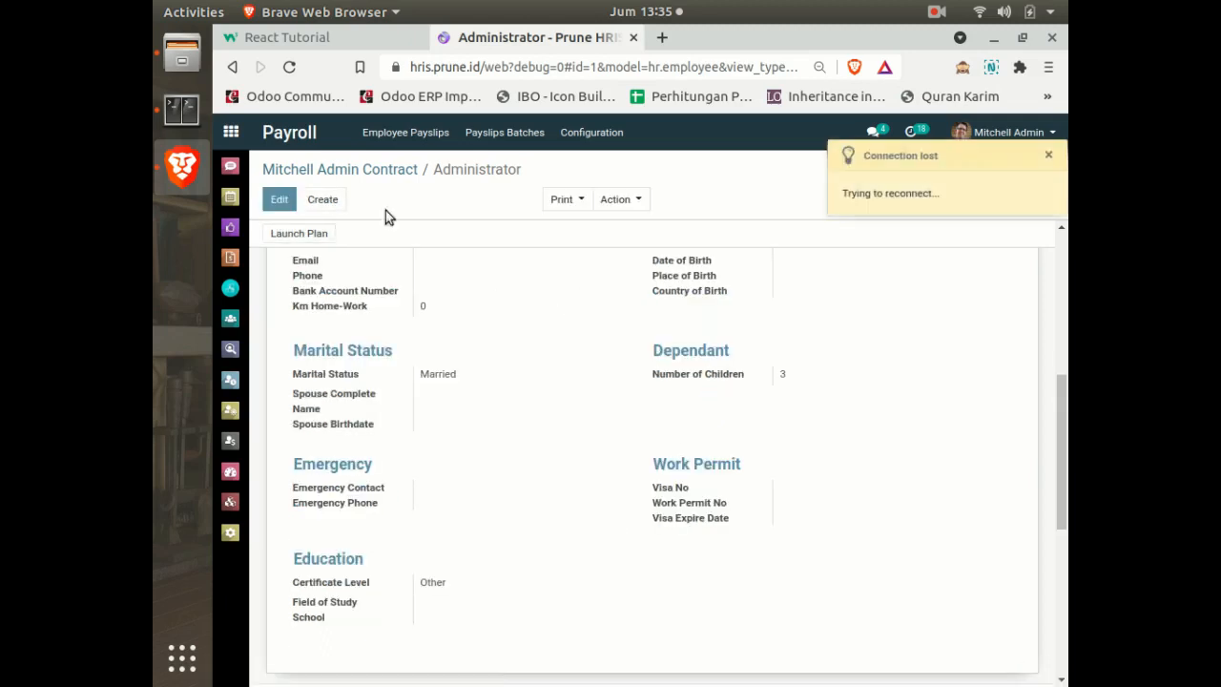
Step: Leave the employee record, reopen the Administrator's September-2021 payslip at its salary computation, and recompute the sheet
click(345, 168)
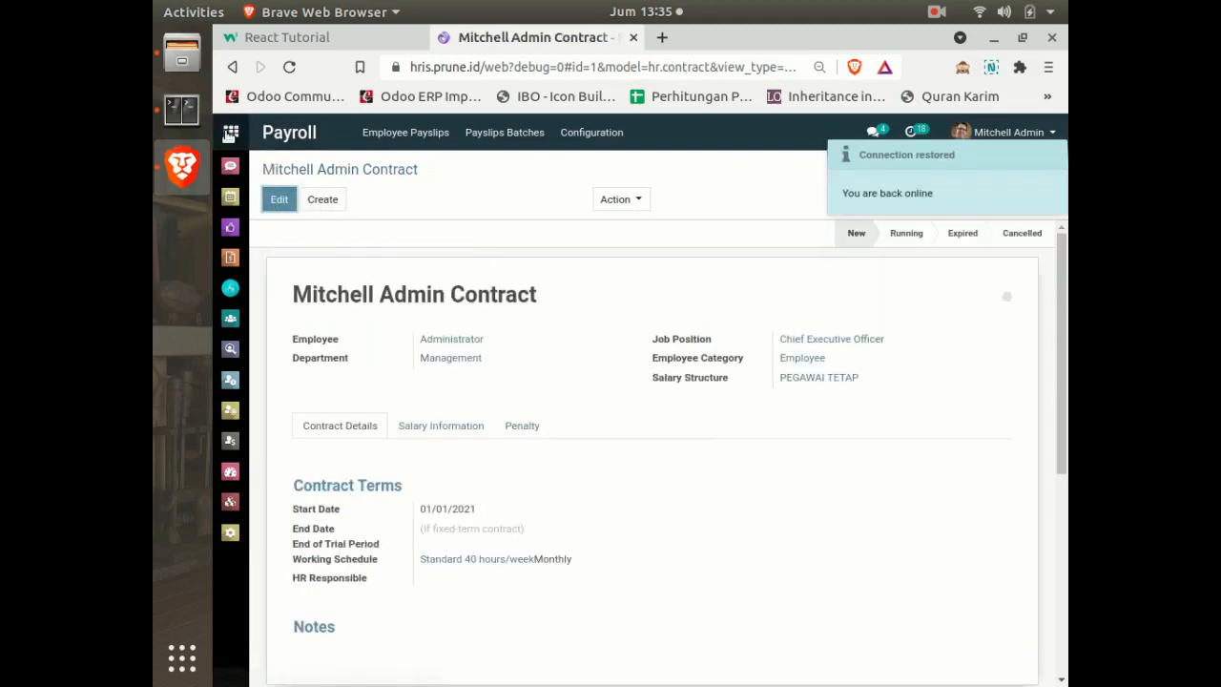
click(231, 131)
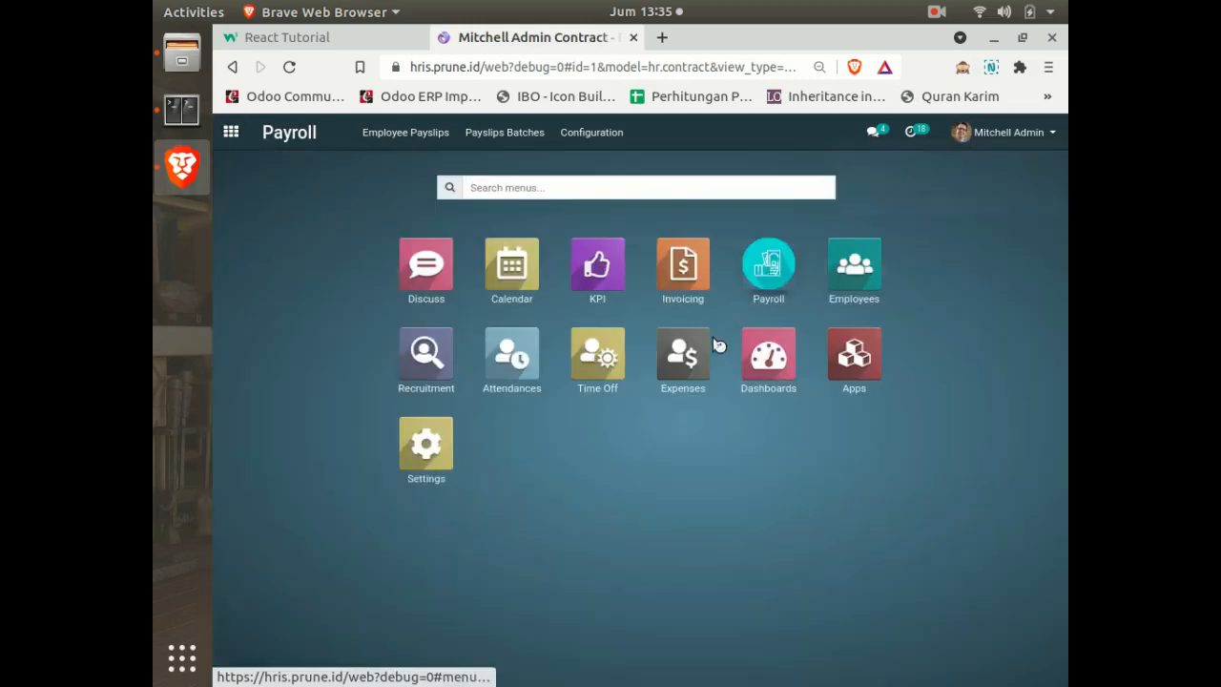
click(688, 367)
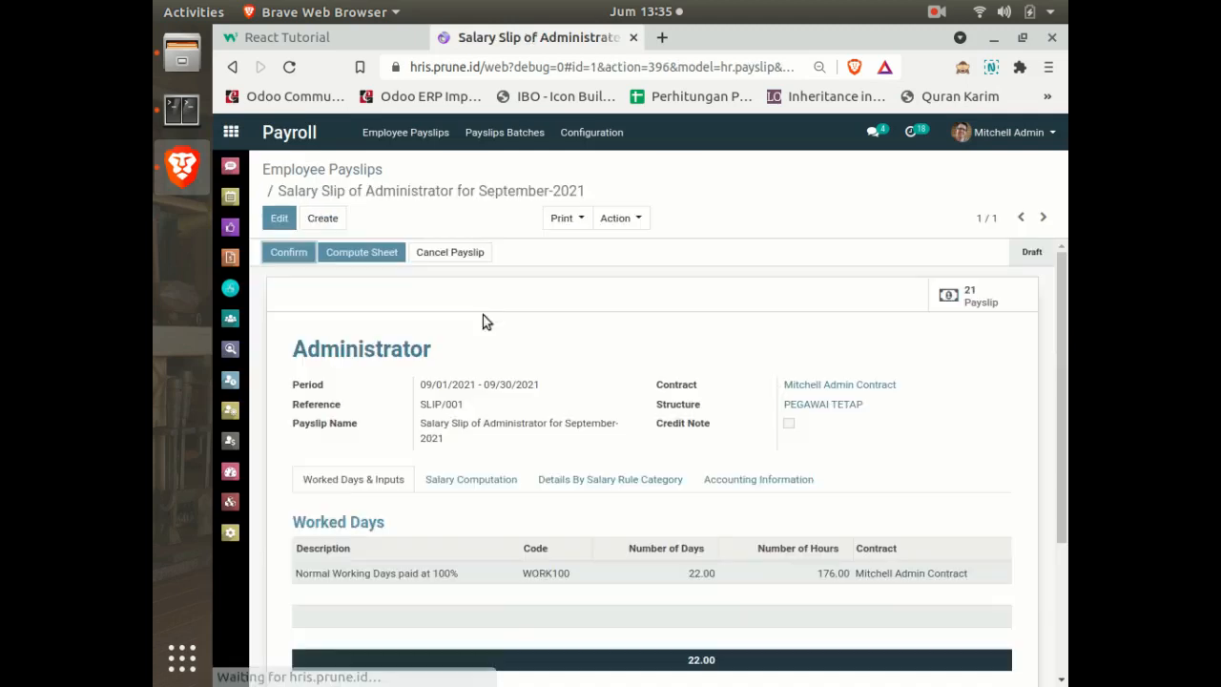
click(491, 478)
scroll(507, 473, down, 2)
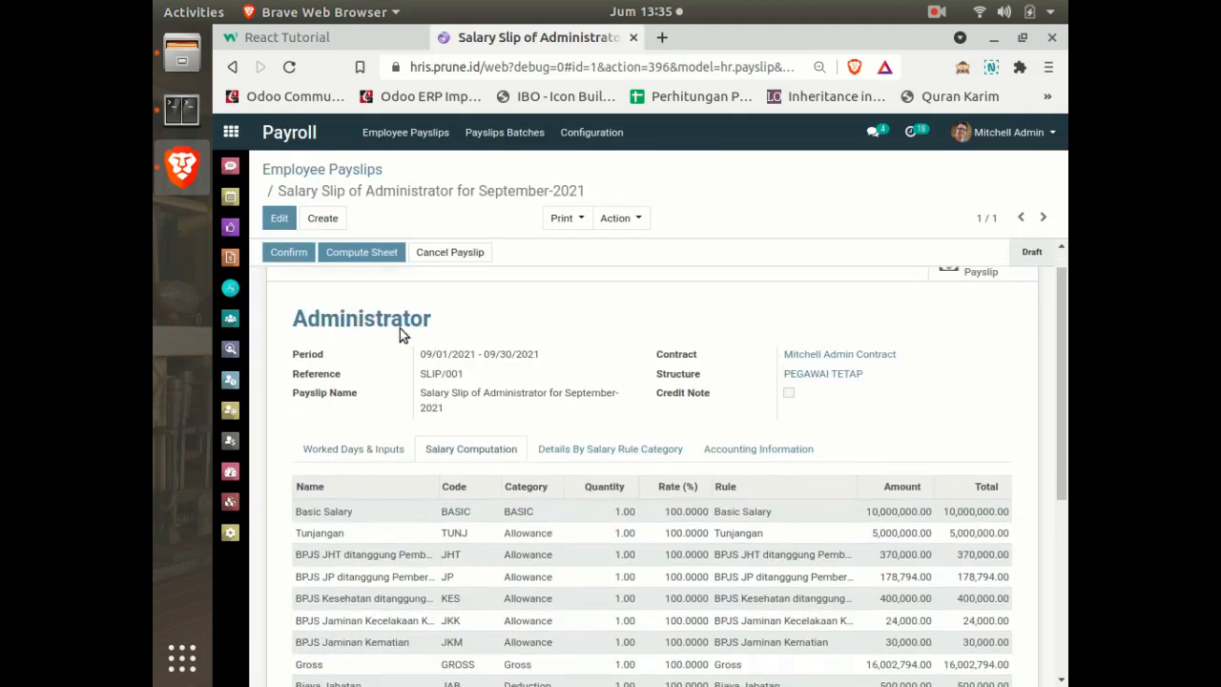
click(361, 252)
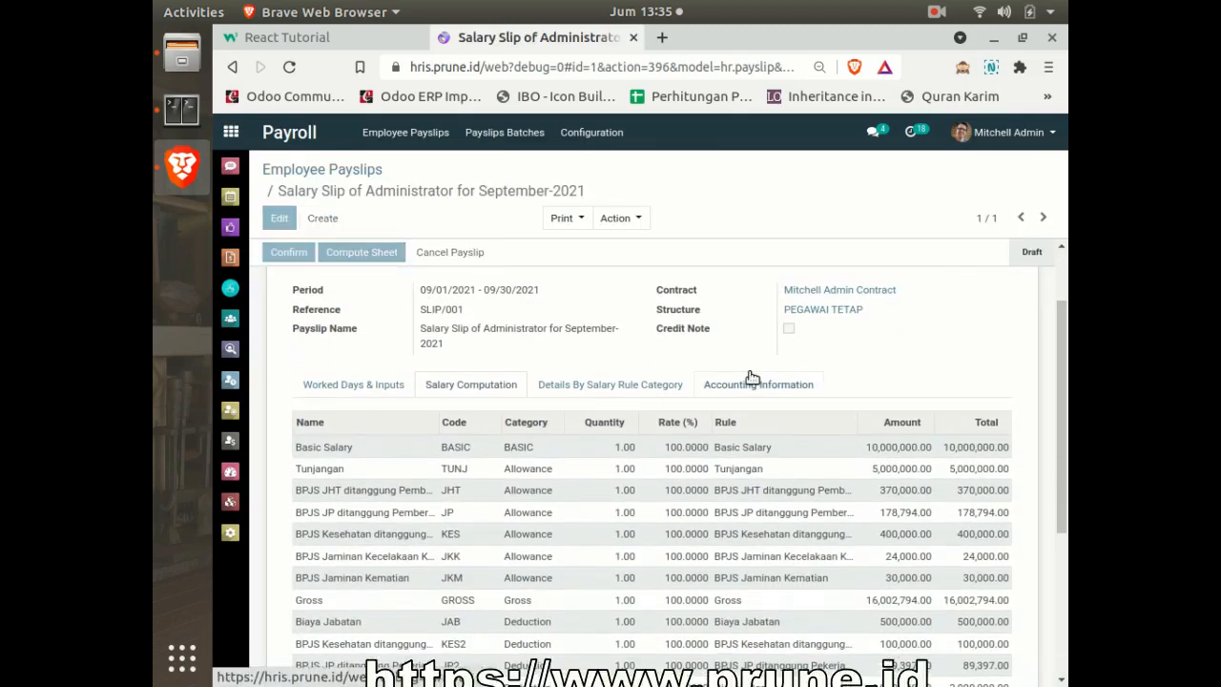
Step: Examine the recomputed salary lines from Basic Salary through the deductions, PTKP and taxable income down to PPh21 Masa
scroll(941, 353, down, 5)
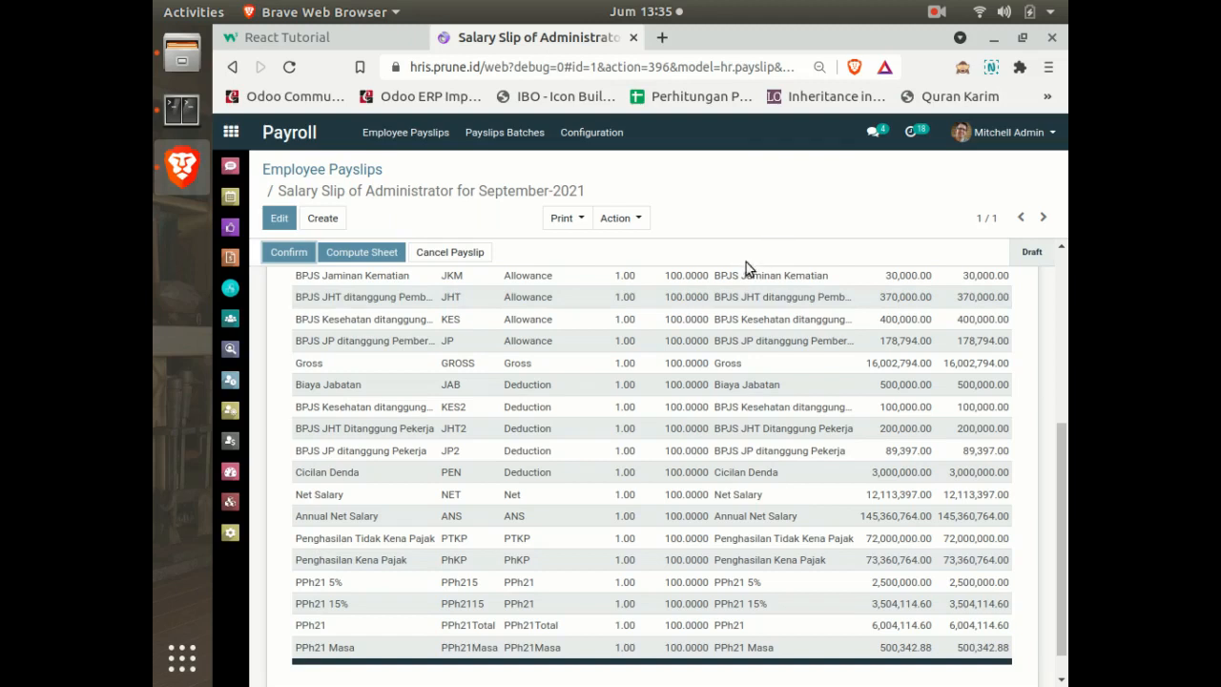
drag(1059, 500, 1056, 288)
drag(1064, 343, 1064, 532)
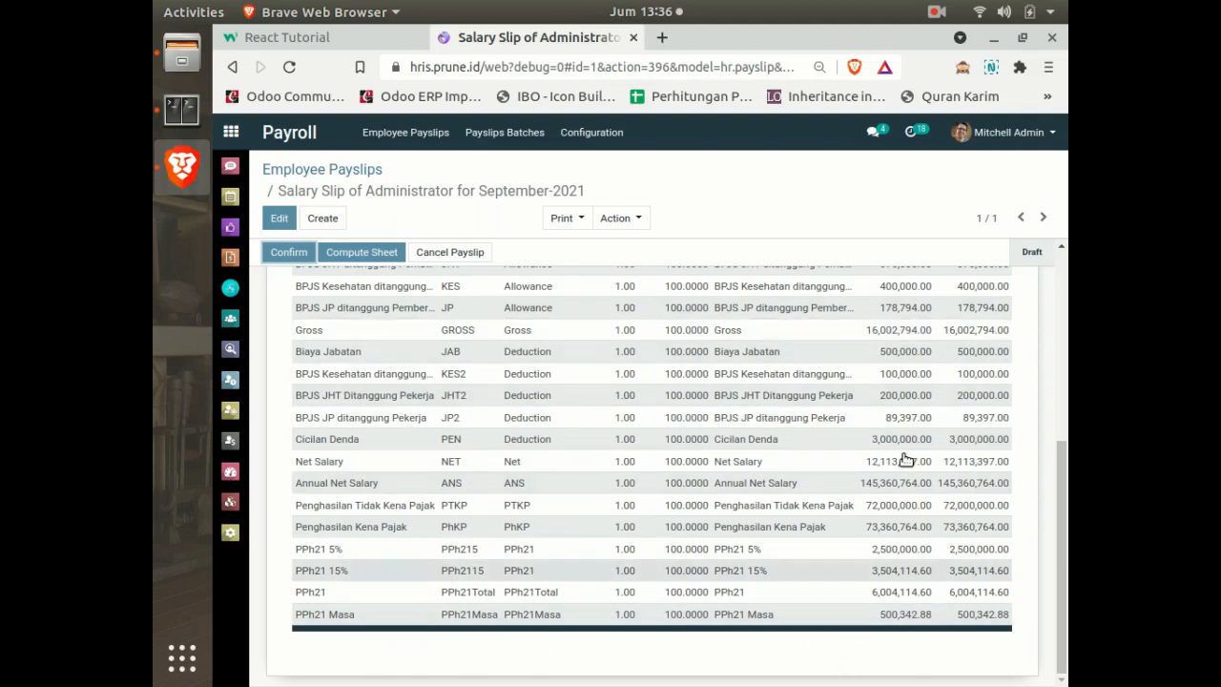
scroll(1049, 449, up, 5)
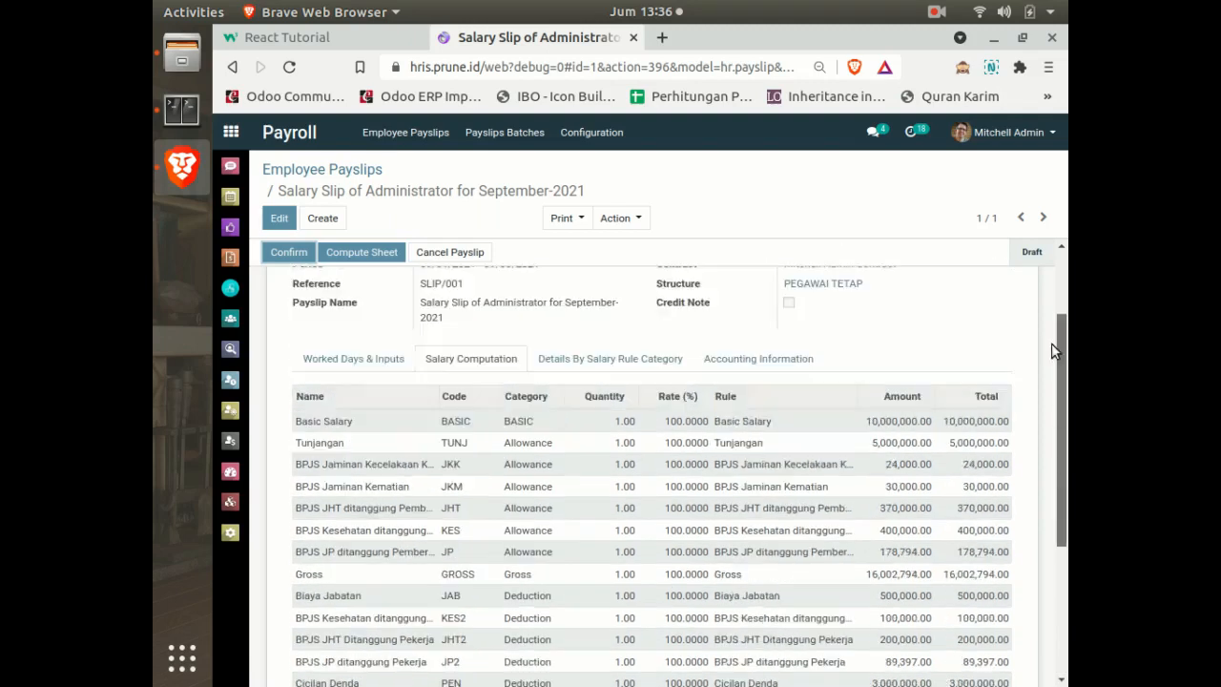